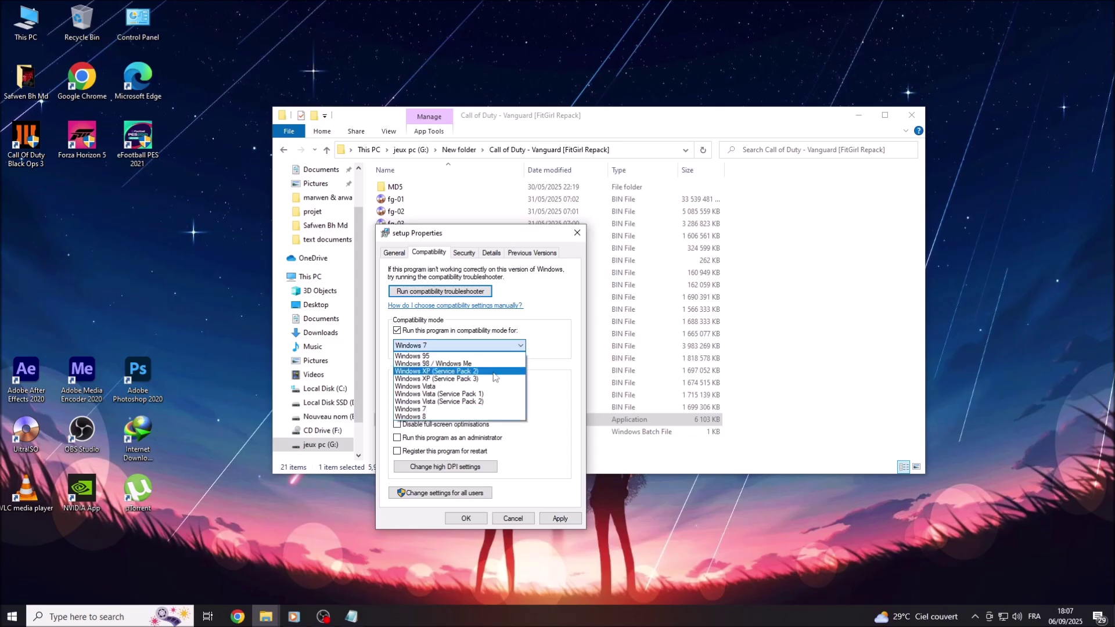
# Set the setup application's compatibility mode to Windows XP (Service Pack 3), apply it and close its properties
pyautogui.click(446, 380)
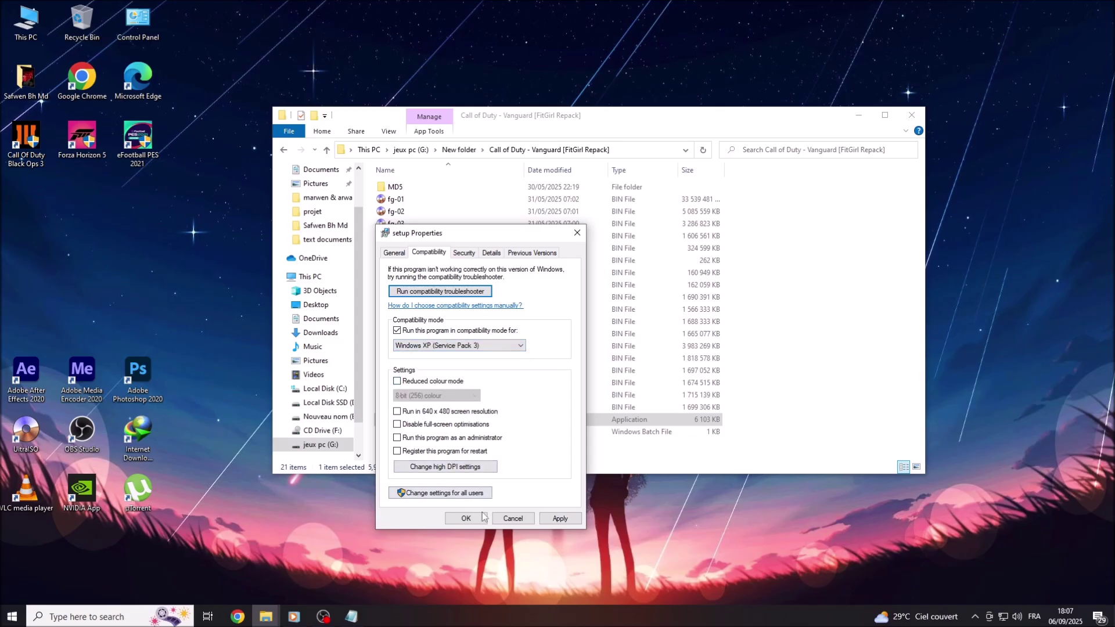
pyautogui.click(552, 519)
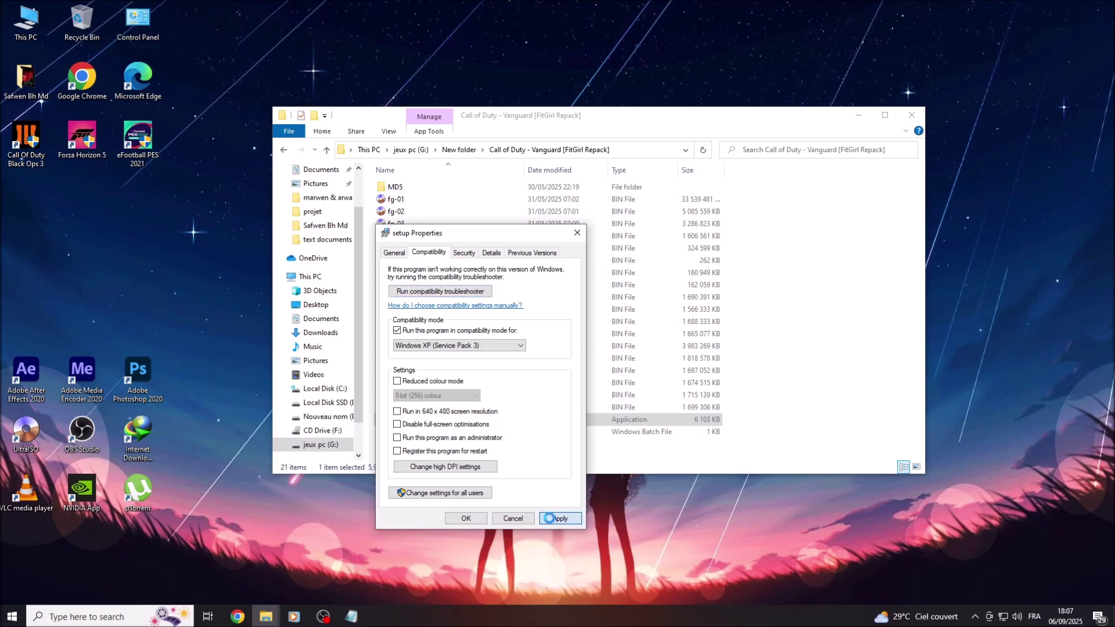
pyautogui.click(458, 518)
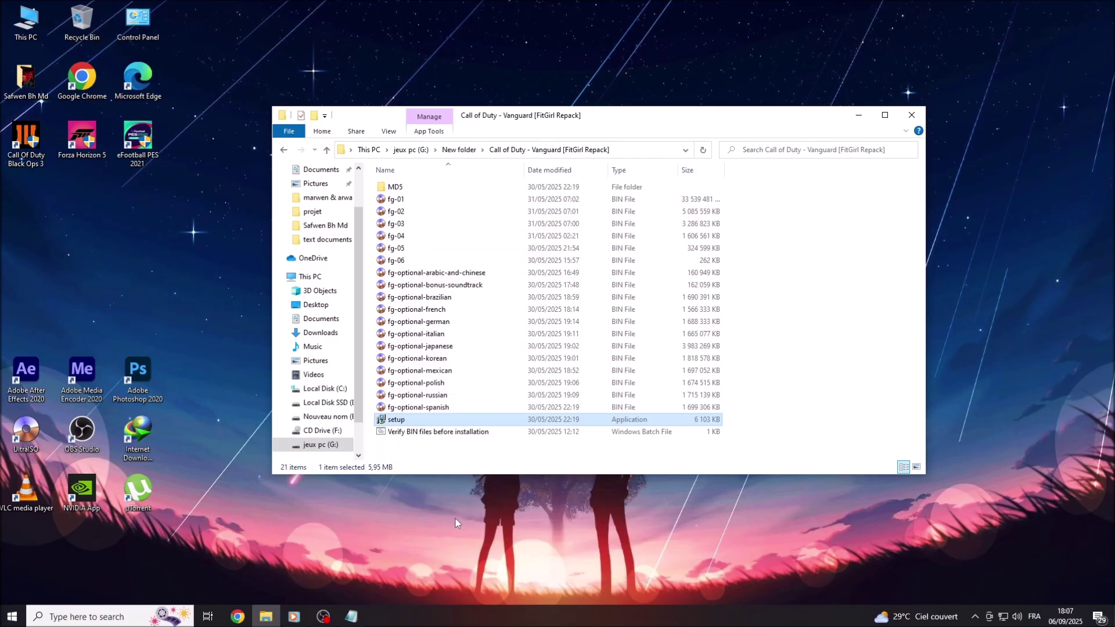
# Check the Notepad instructions on launching setup and choosing its language, and run the setup application as administrator
pyautogui.click(352, 617)
pyautogui.moveTo(139, 252); pyautogui.dragTo(696, 263)
pyautogui.click(411, 254)
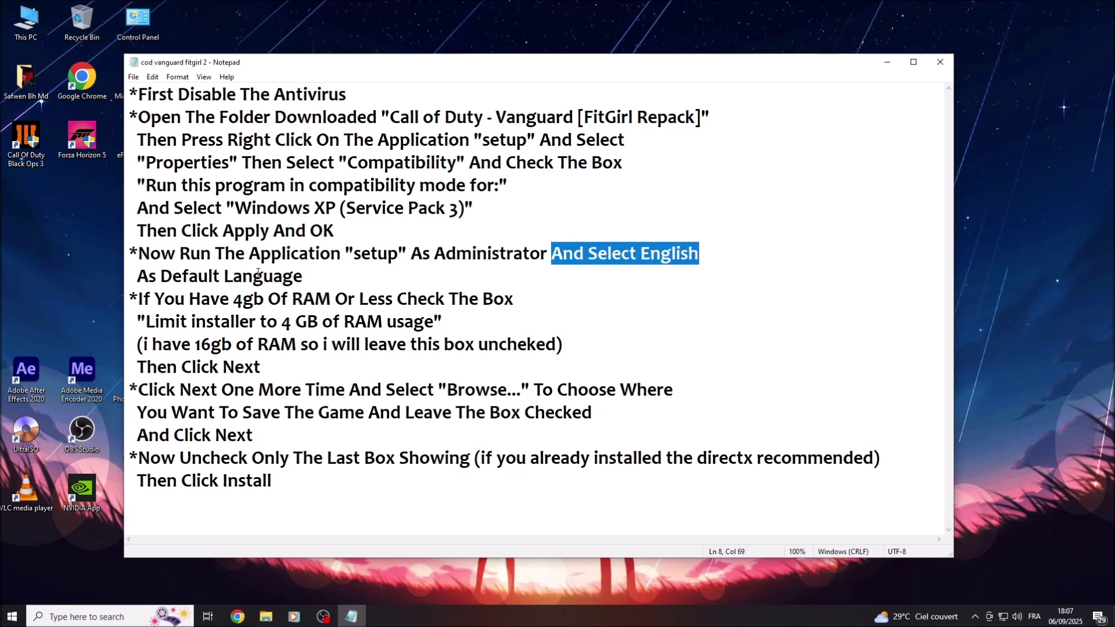
pyautogui.moveTo(139, 276); pyautogui.dragTo(300, 277)
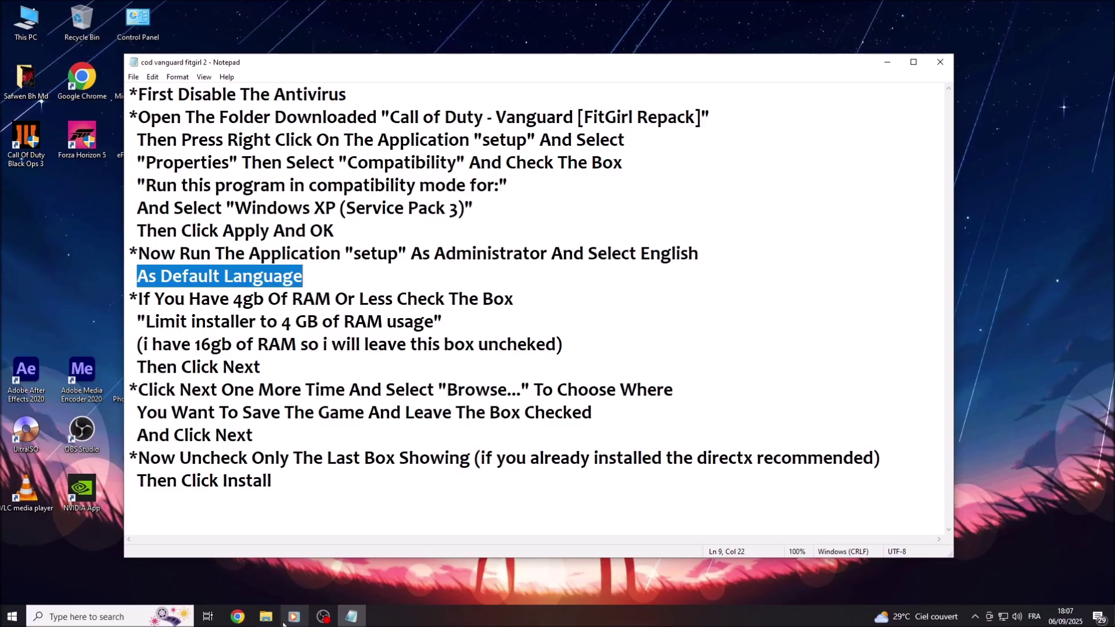
pyautogui.click(265, 621)
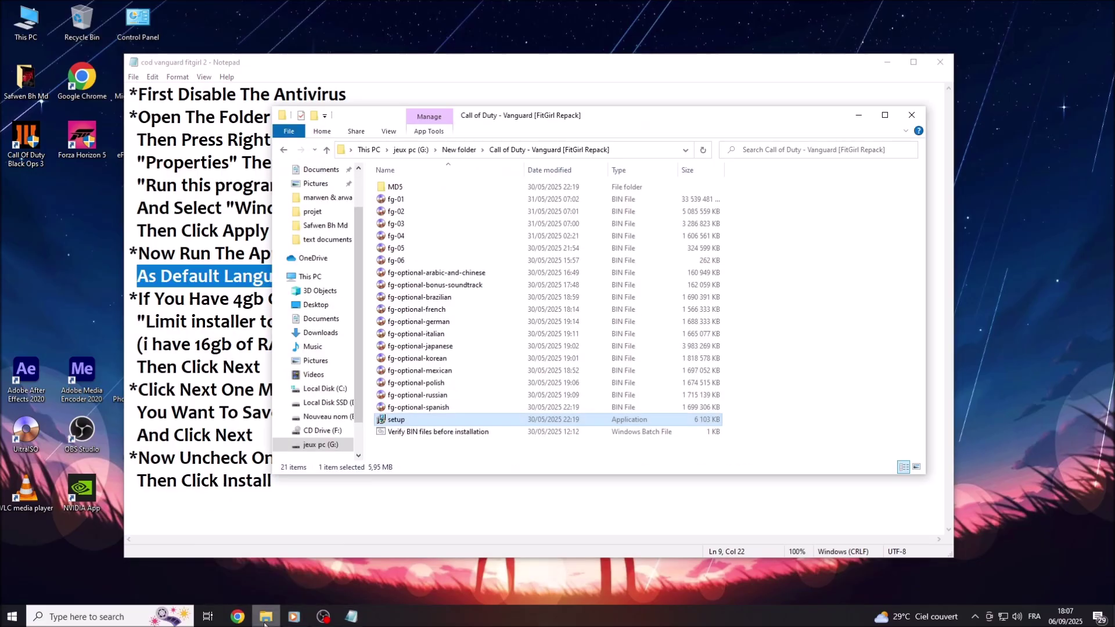
pyautogui.rightClick(384, 422)
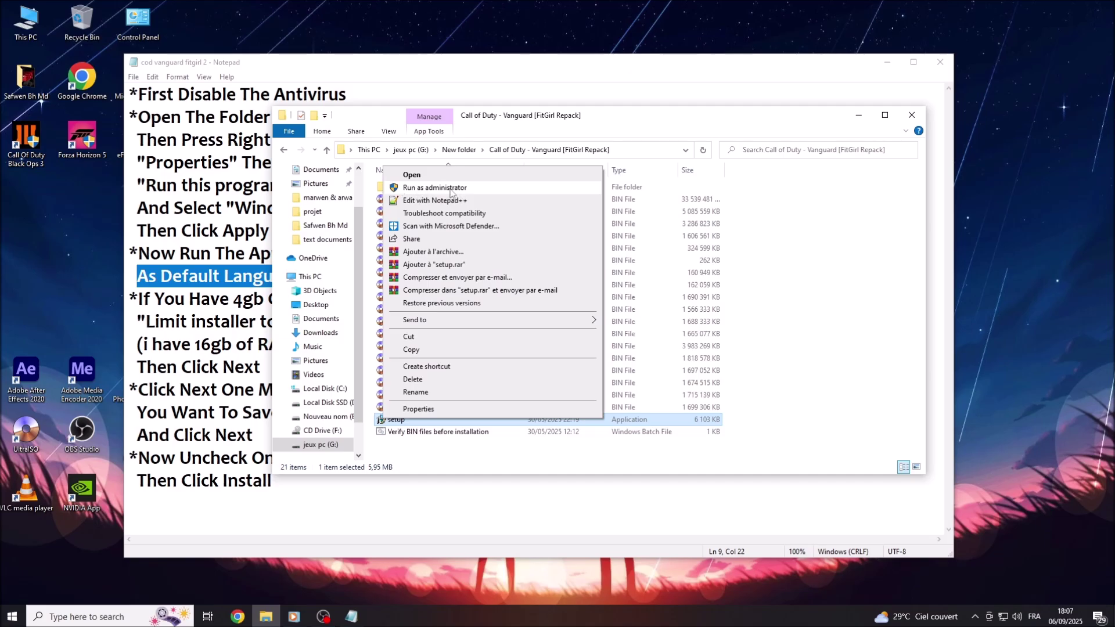
pyautogui.click(456, 188)
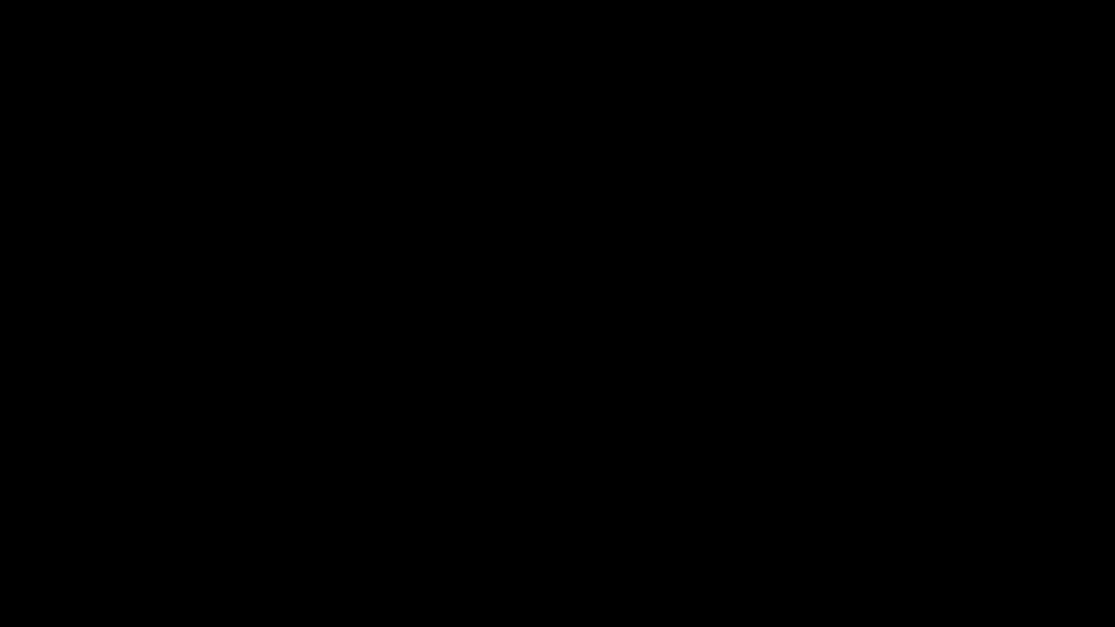
# Accept English as the setup language and mute the installer's music
pyautogui.click(511, 319)
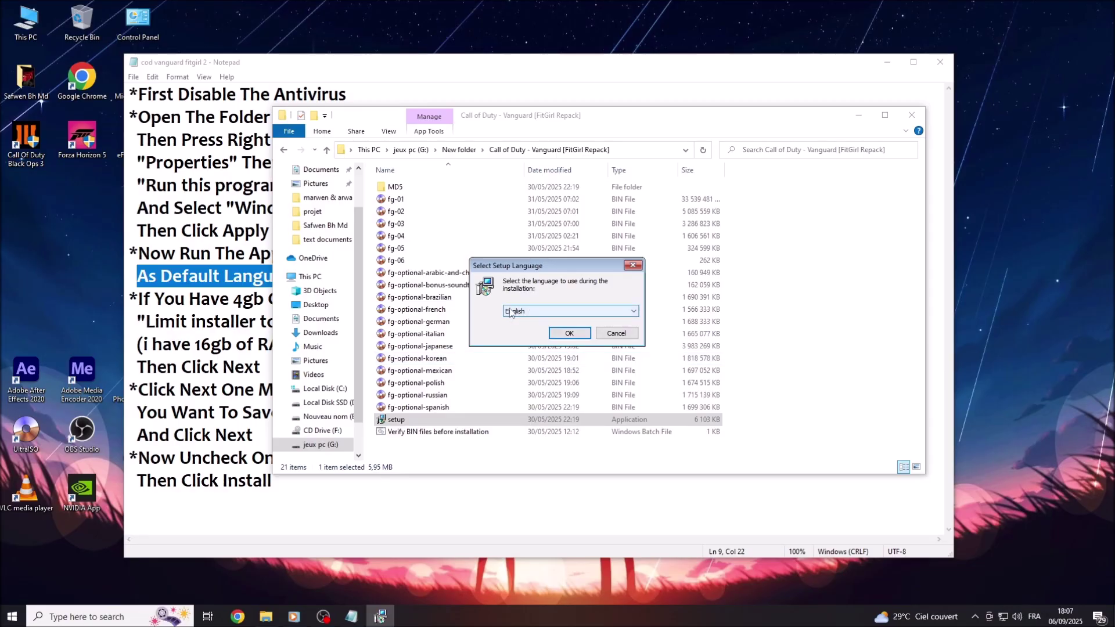
pyautogui.click(566, 331)
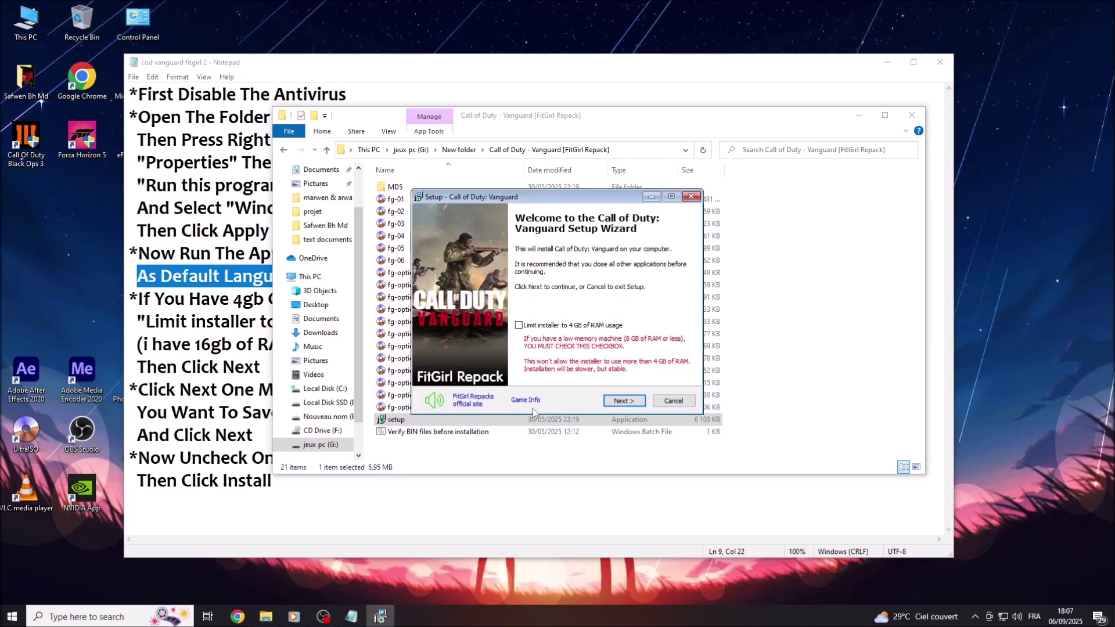
pyautogui.click(435, 401)
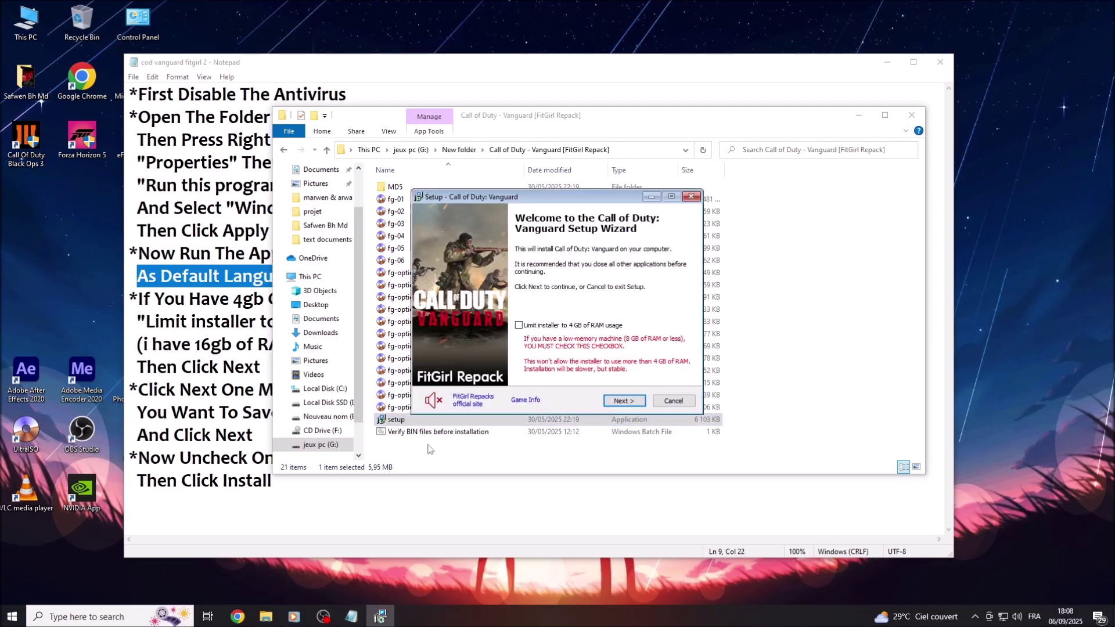
# Review the Notepad instructions about the "Limit installer to 4 GB of RAM usage" option and how to continue
pyautogui.click(352, 616)
pyautogui.moveTo(138, 299); pyautogui.dragTo(513, 307)
pyautogui.click(514, 307)
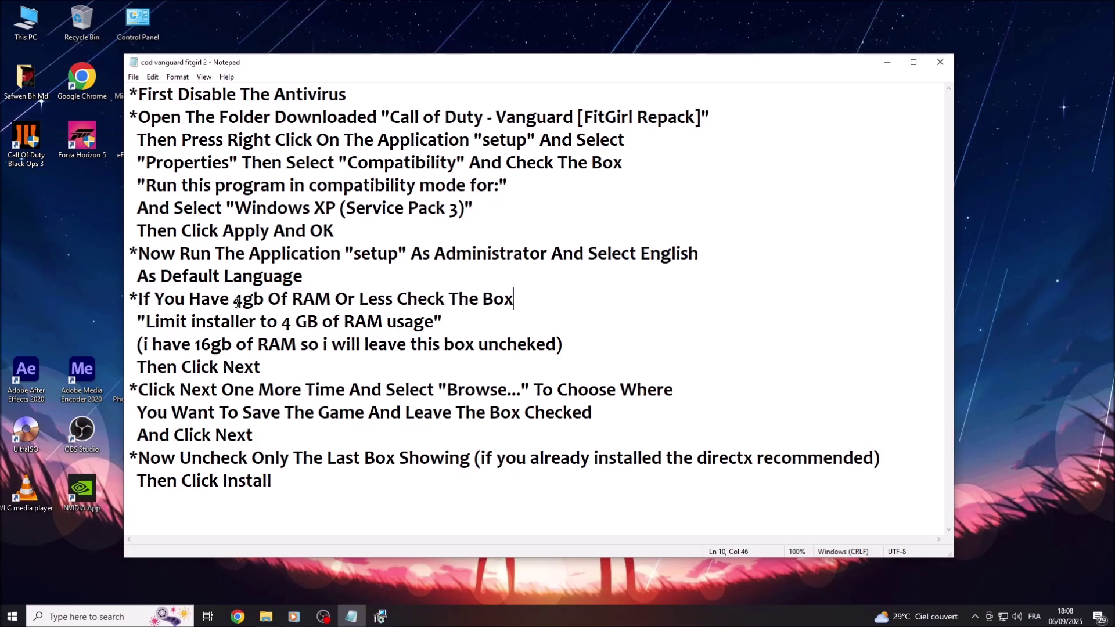
pyautogui.moveTo(234, 303); pyautogui.dragTo(394, 304)
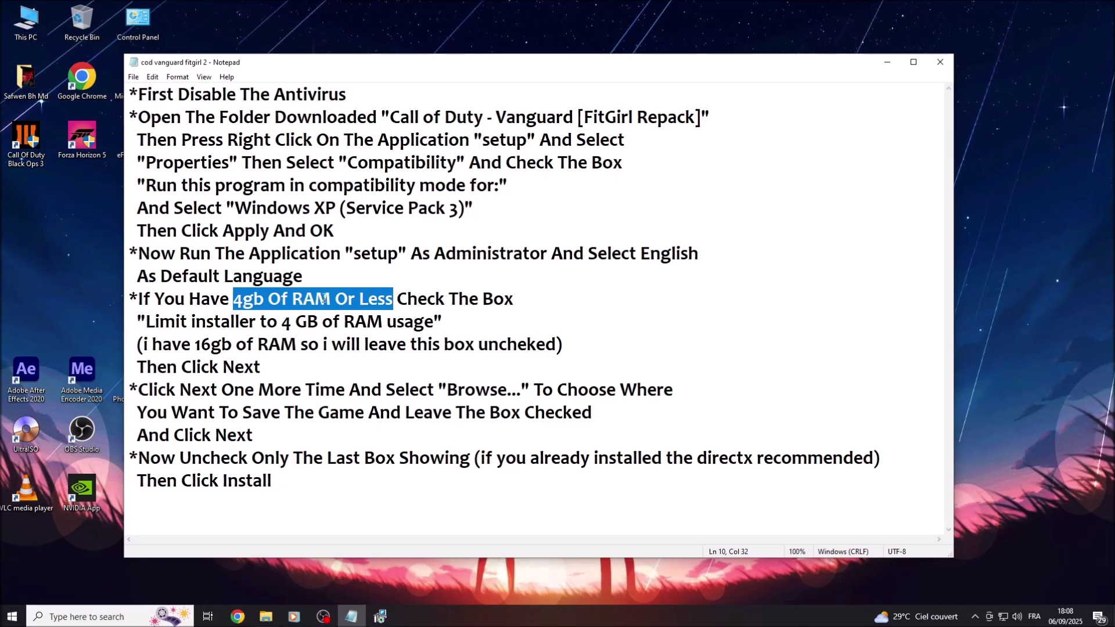
pyautogui.moveTo(397, 300); pyautogui.dragTo(514, 300)
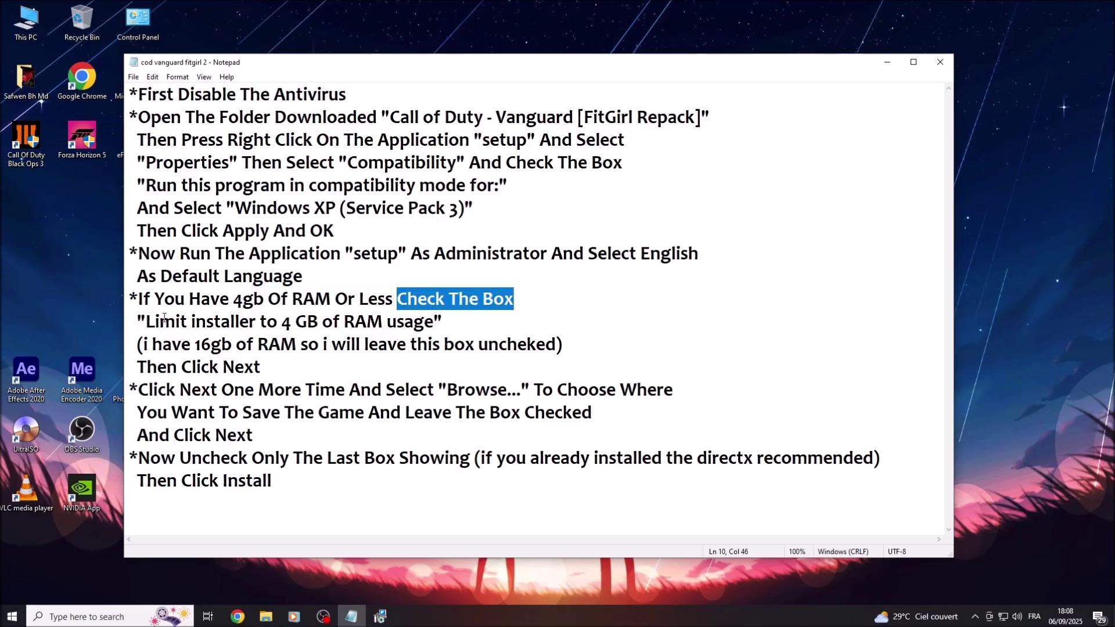
pyautogui.moveTo(146, 321); pyautogui.dragTo(433, 324)
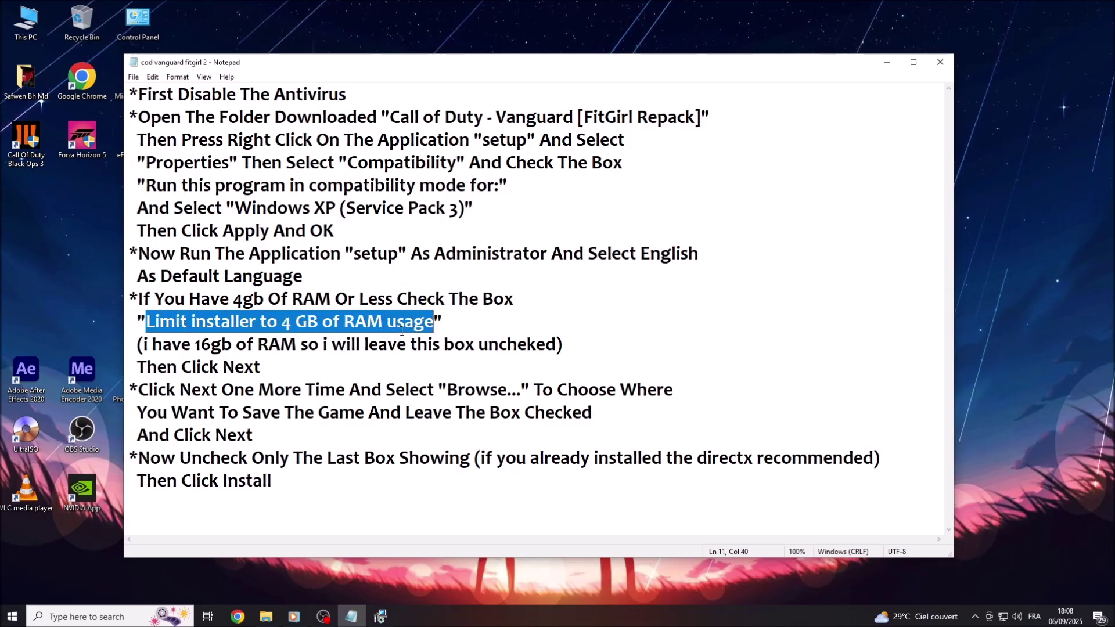
pyautogui.moveTo(146, 344); pyautogui.dragTo(552, 346)
pyautogui.moveTo(137, 367); pyautogui.dragTo(265, 367)
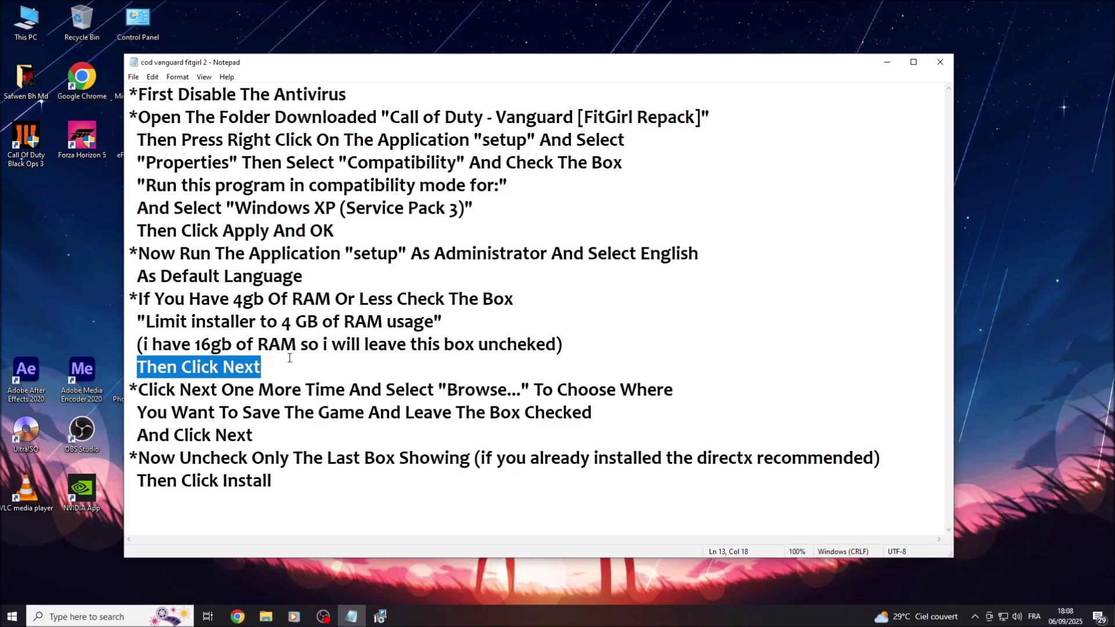
# Return to the setup wizard and advance through the welcome and information pages, leaving the 4 GB RAM limit unchecked
pyautogui.click(381, 616)
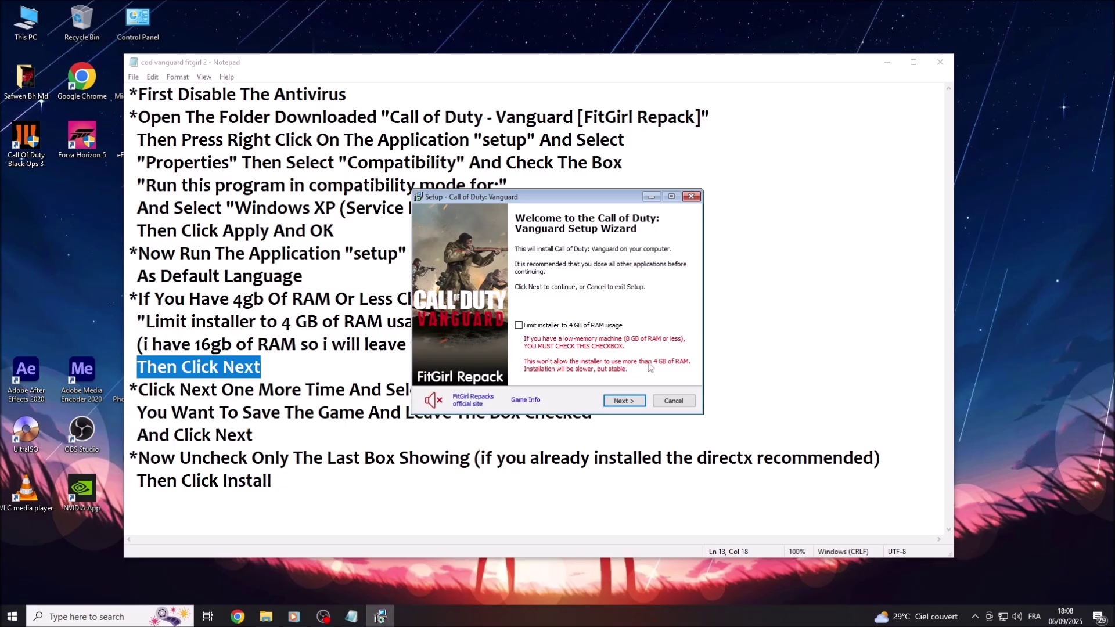
pyautogui.click(616, 401)
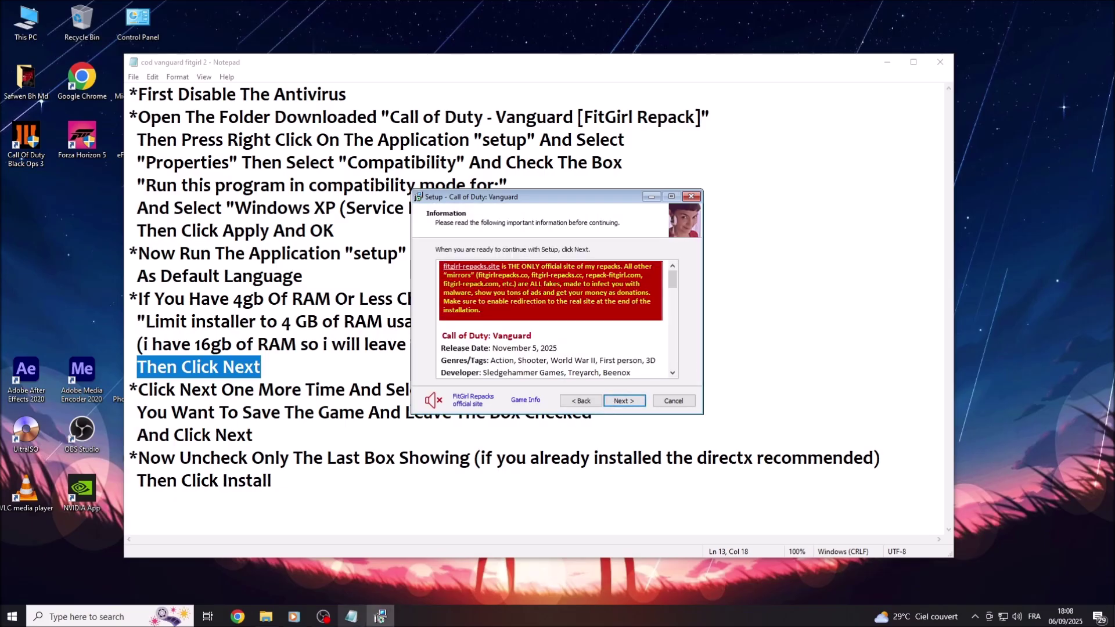
pyautogui.click(351, 616)
pyautogui.moveTo(139, 391); pyautogui.dragTo(342, 396)
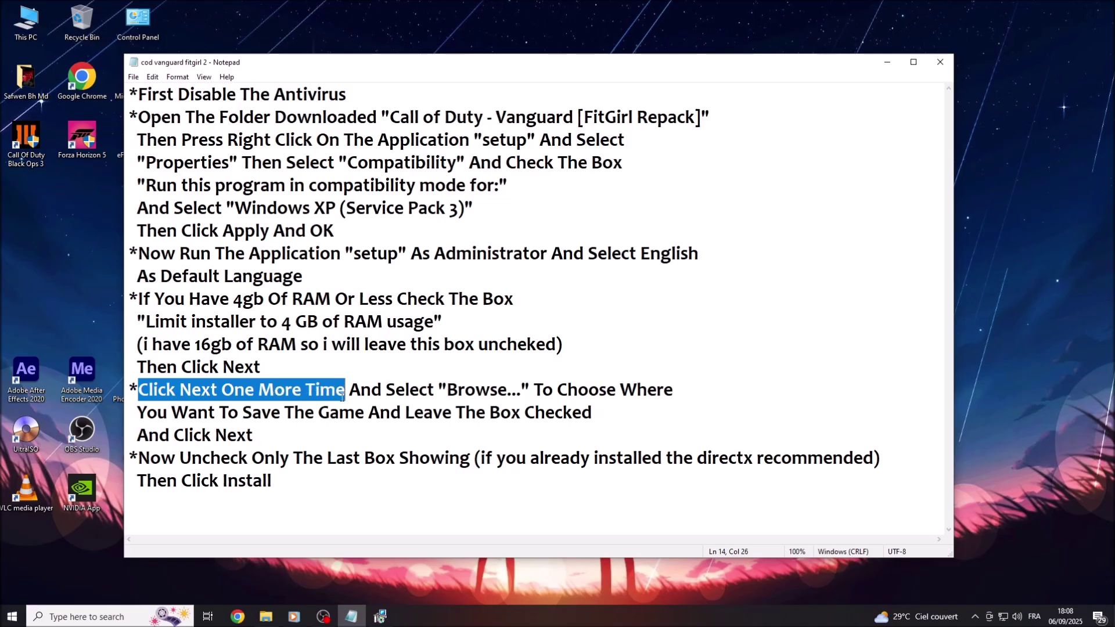
pyautogui.click(380, 616)
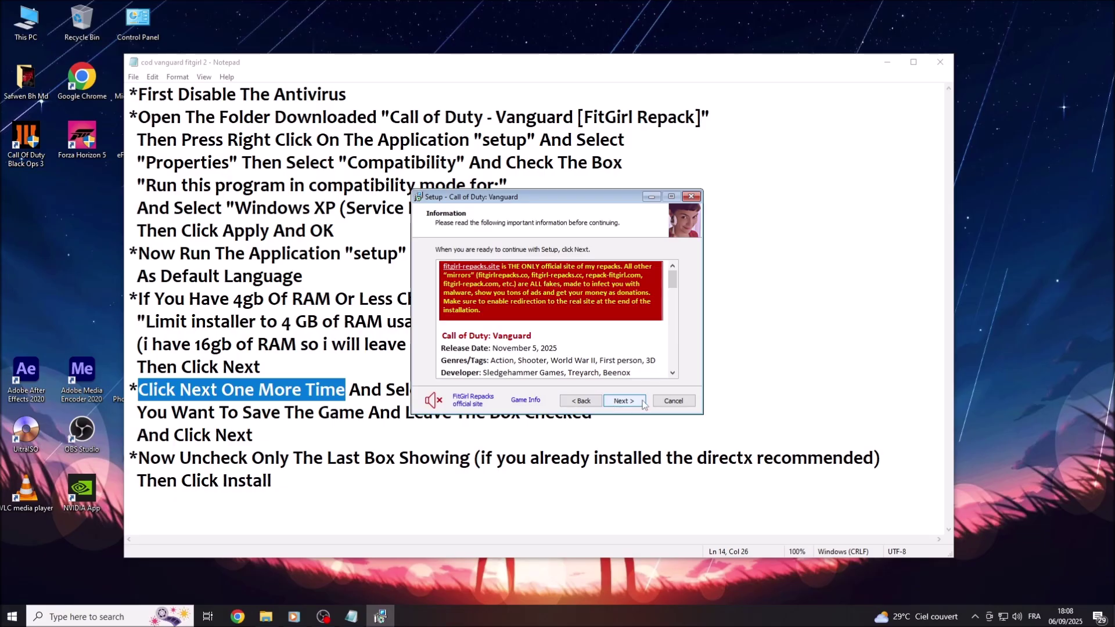
pyautogui.click(624, 401)
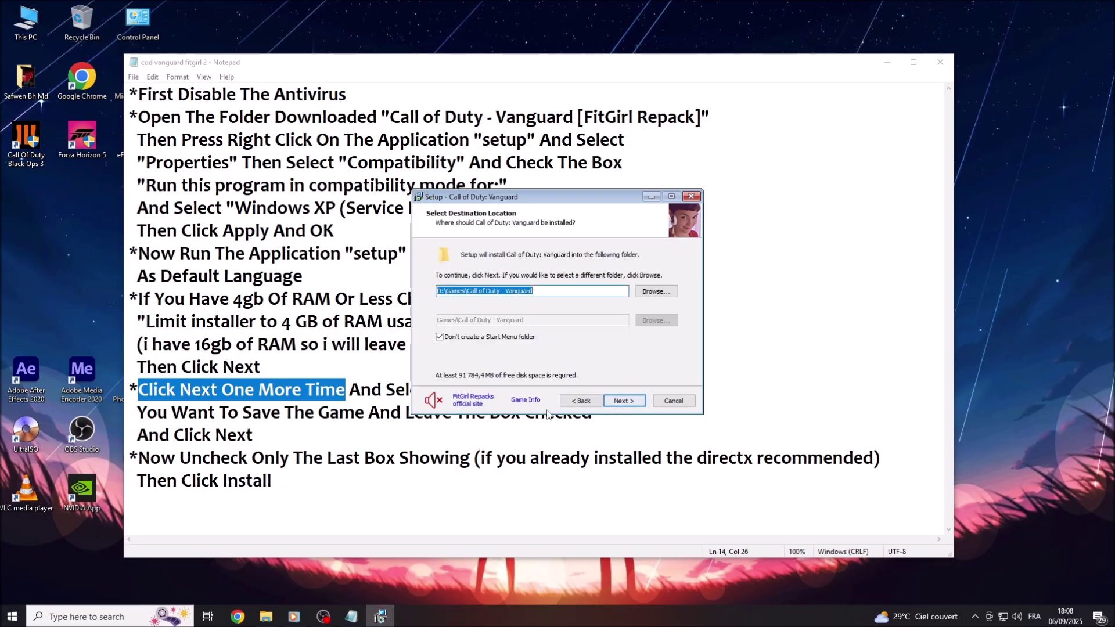
# Following the Notepad notes, set the installation folder to E:\Call of Duty - Vanguard and continue, leaving the Start Menu option checked
pyautogui.click(351, 616)
pyautogui.moveTo(349, 389); pyautogui.dragTo(673, 392)
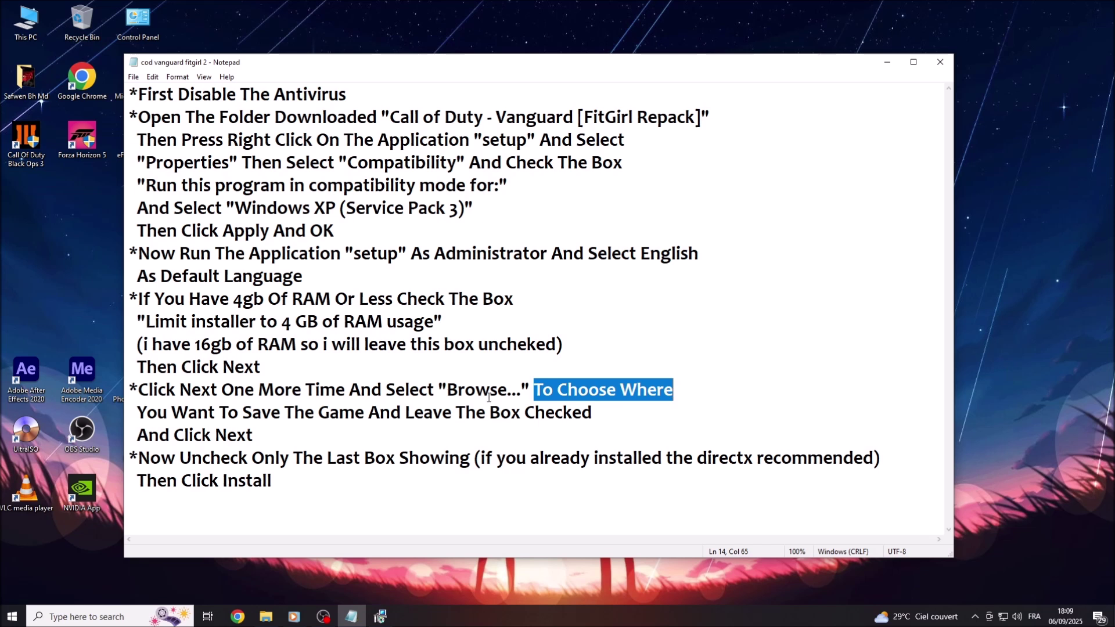
pyautogui.moveTo(135, 412); pyautogui.dragTo(589, 417)
pyautogui.moveTo(137, 435); pyautogui.dragTo(253, 437)
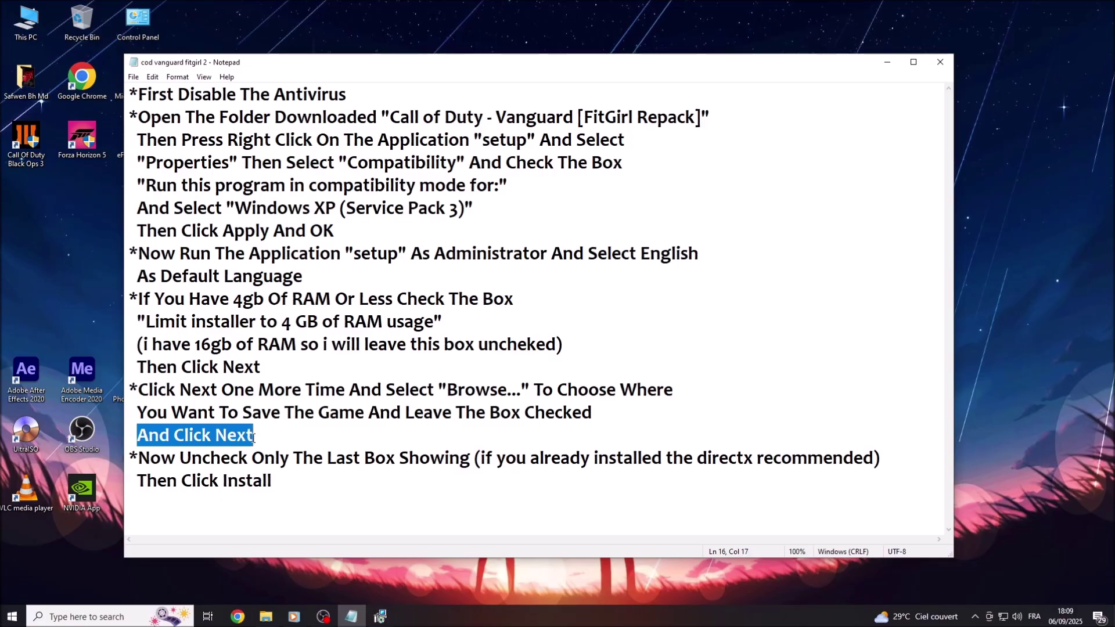
pyautogui.click(389, 619)
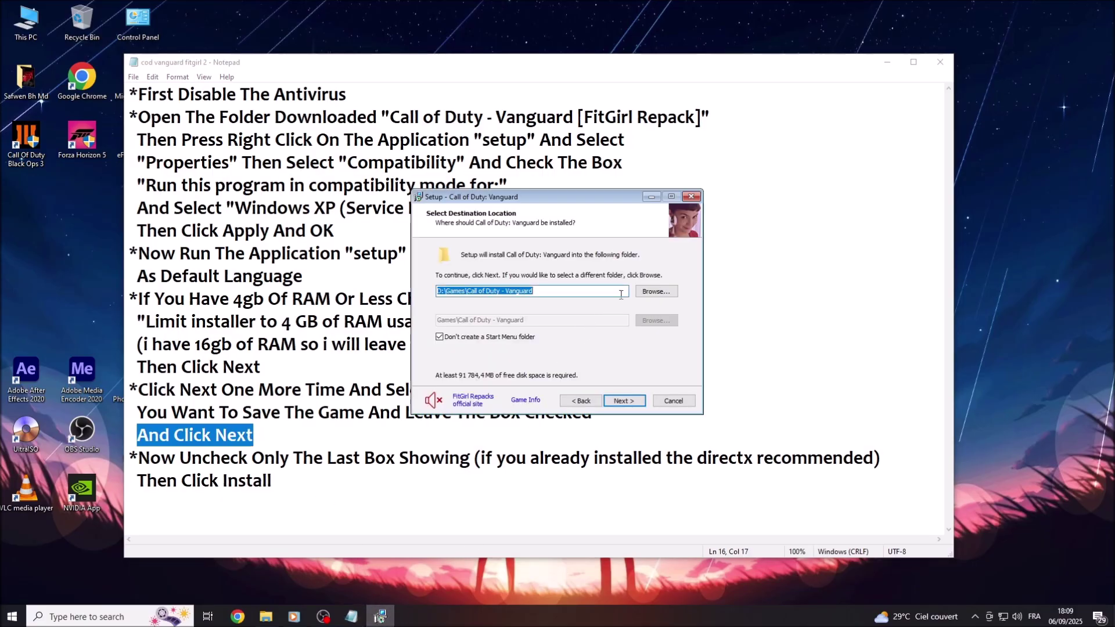
pyautogui.click(655, 293)
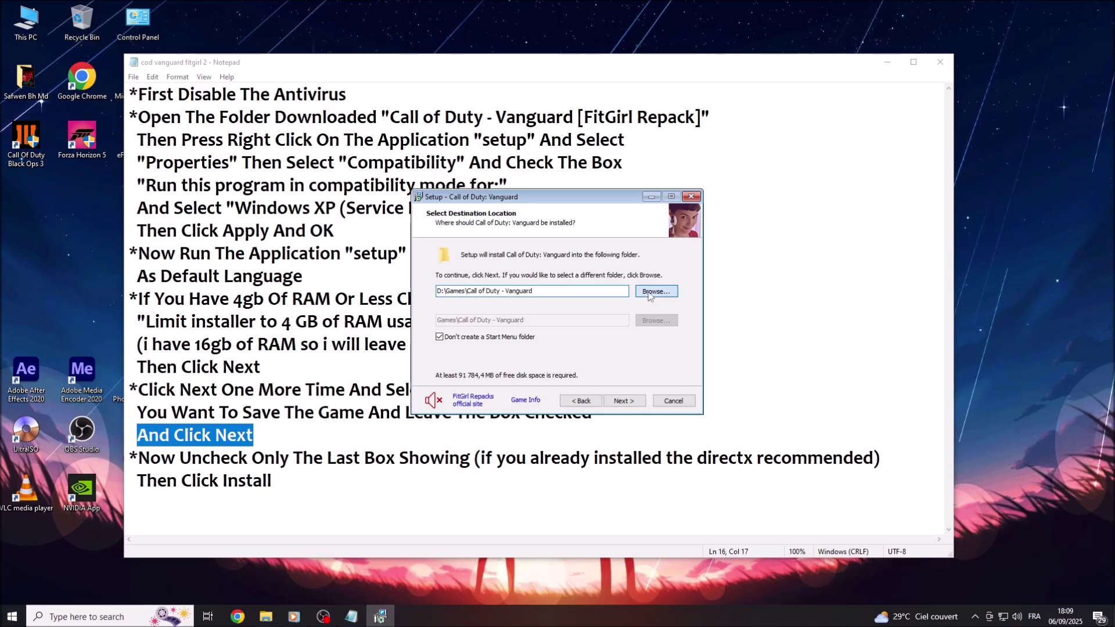
pyautogui.scroll(-1, 639, 299)
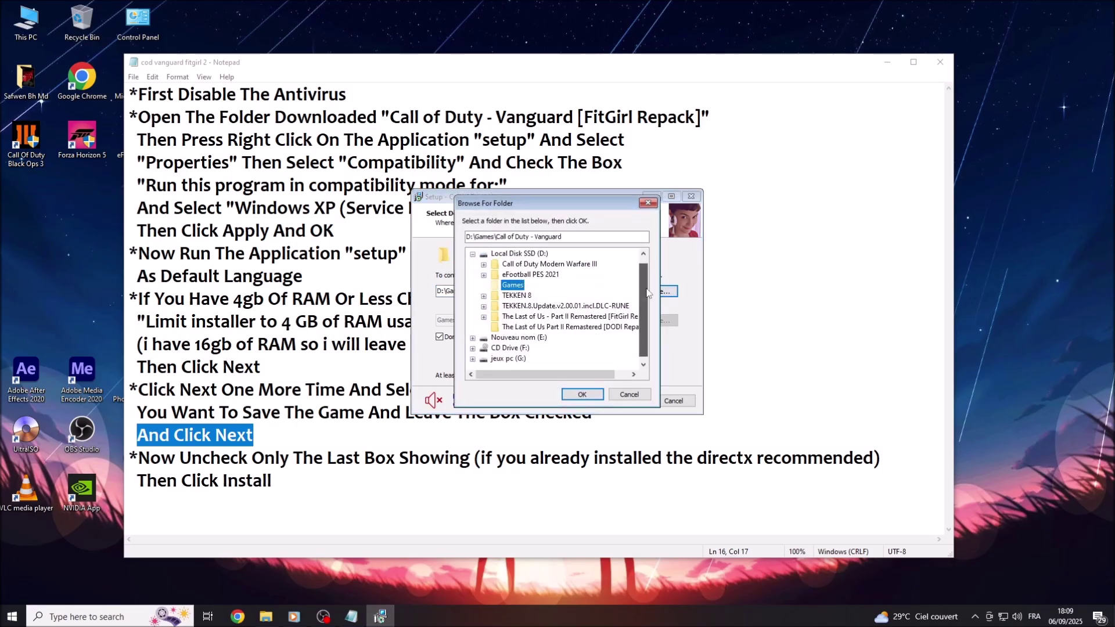
pyautogui.click(537, 342)
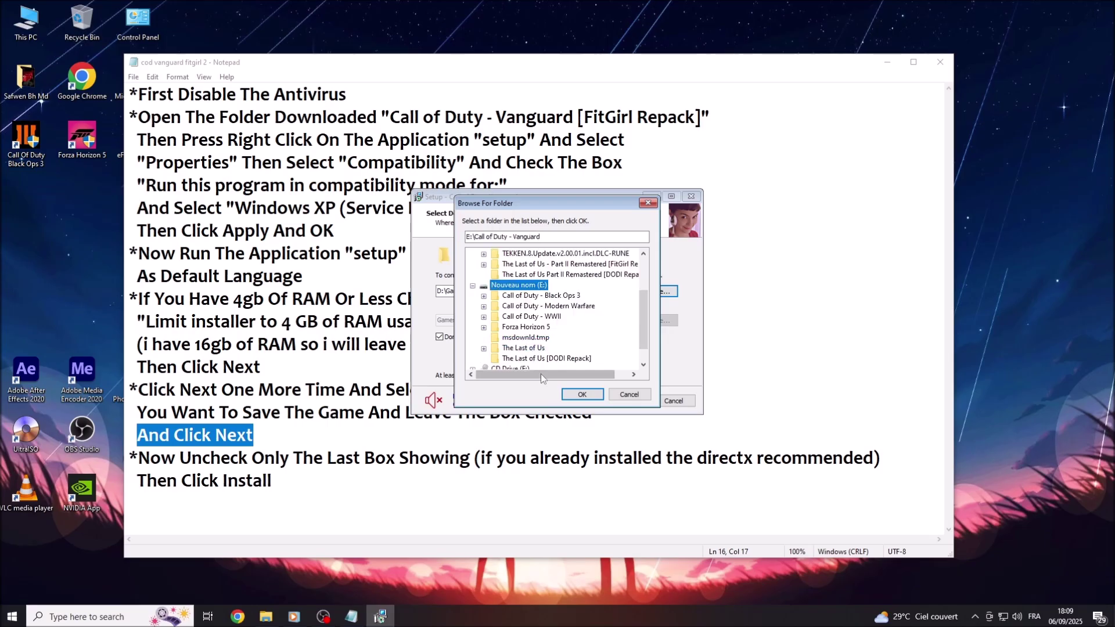
pyautogui.click(579, 396)
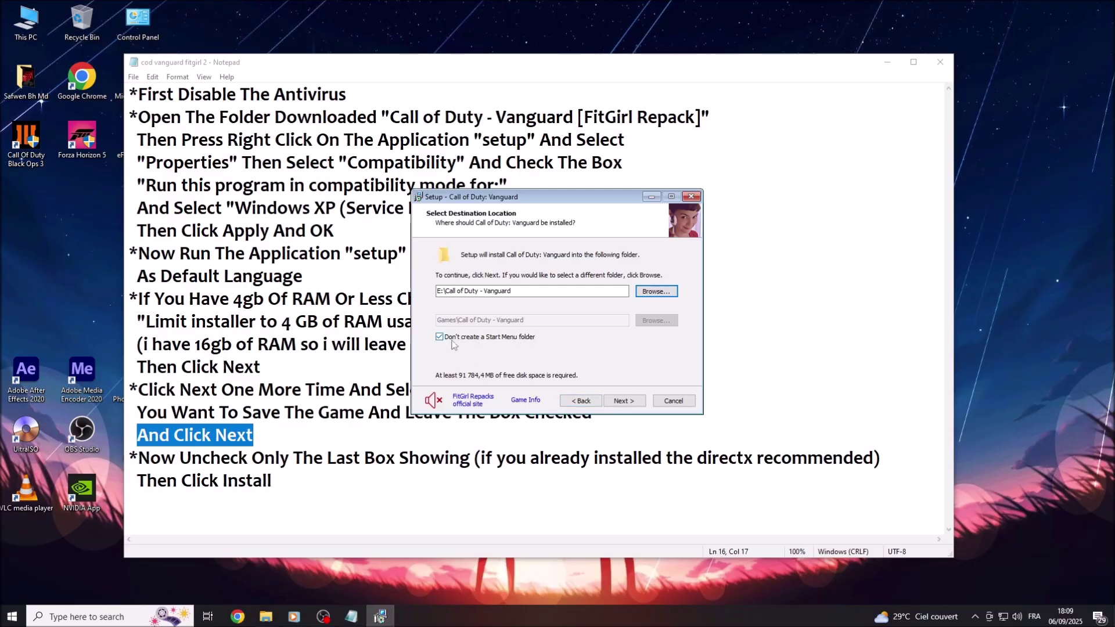
pyautogui.click(621, 401)
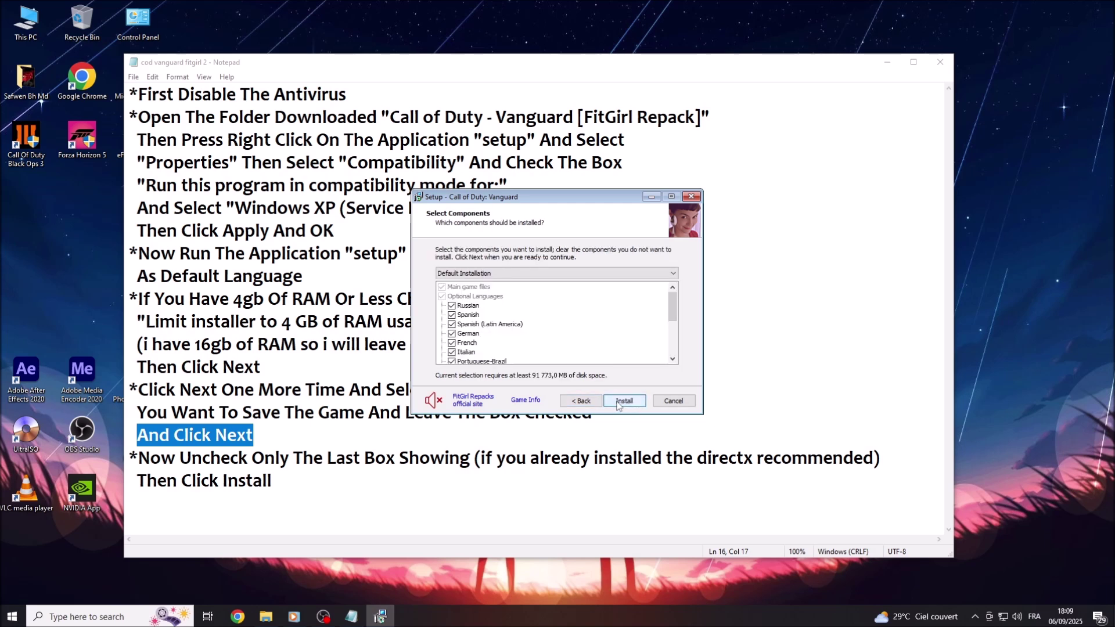
# Following the last Notepad instructions, exclude only the Update DirectX component and start the installation
pyautogui.click(352, 617)
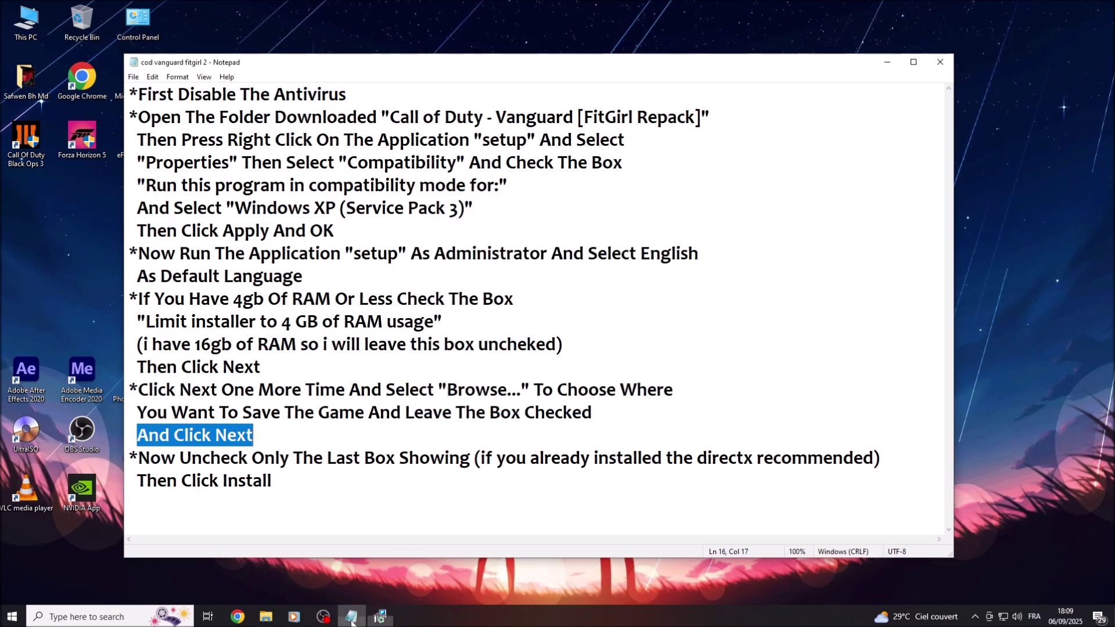
pyautogui.moveTo(139, 458); pyautogui.dragTo(871, 459)
pyautogui.moveTo(137, 481); pyautogui.dragTo(272, 482)
pyautogui.click(380, 616)
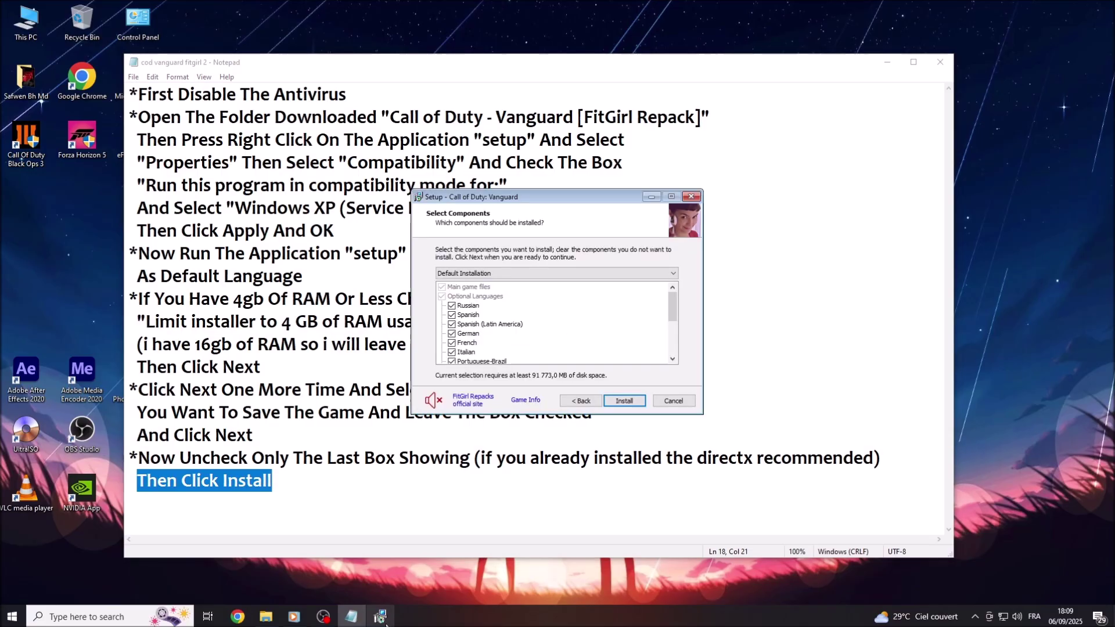
pyautogui.moveTo(672, 311); pyautogui.dragTo(680, 341)
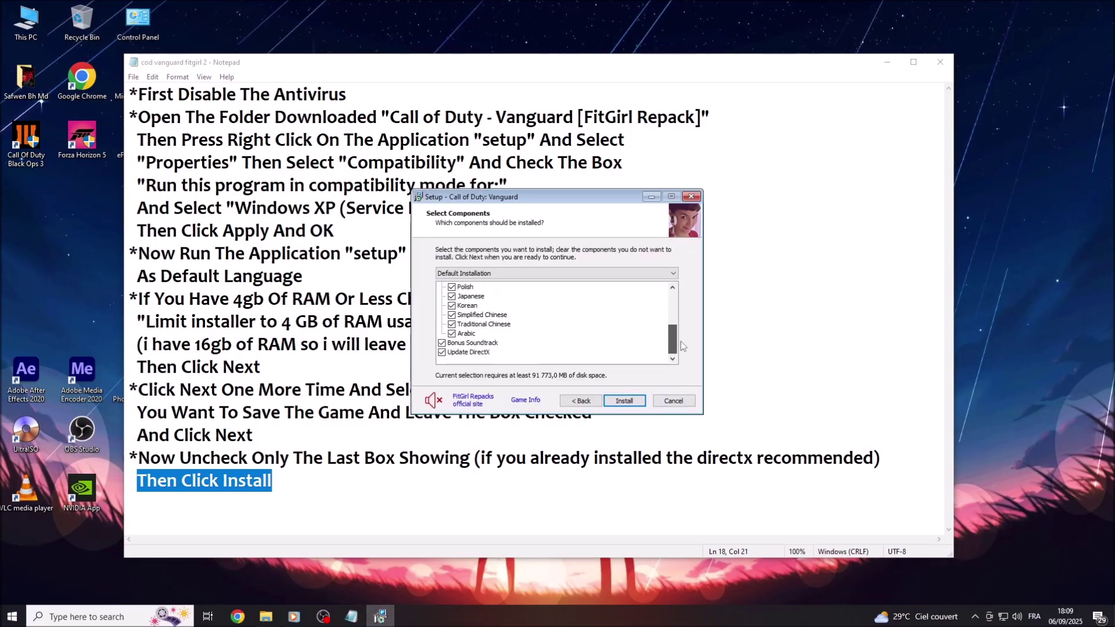
pyautogui.click(442, 352)
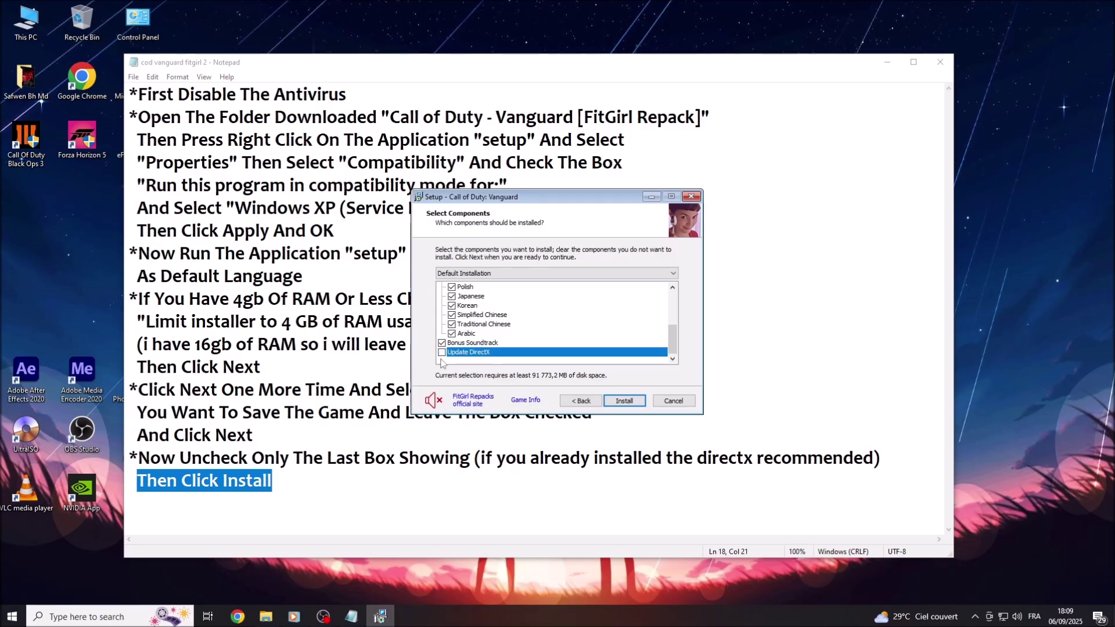
pyautogui.click(629, 405)
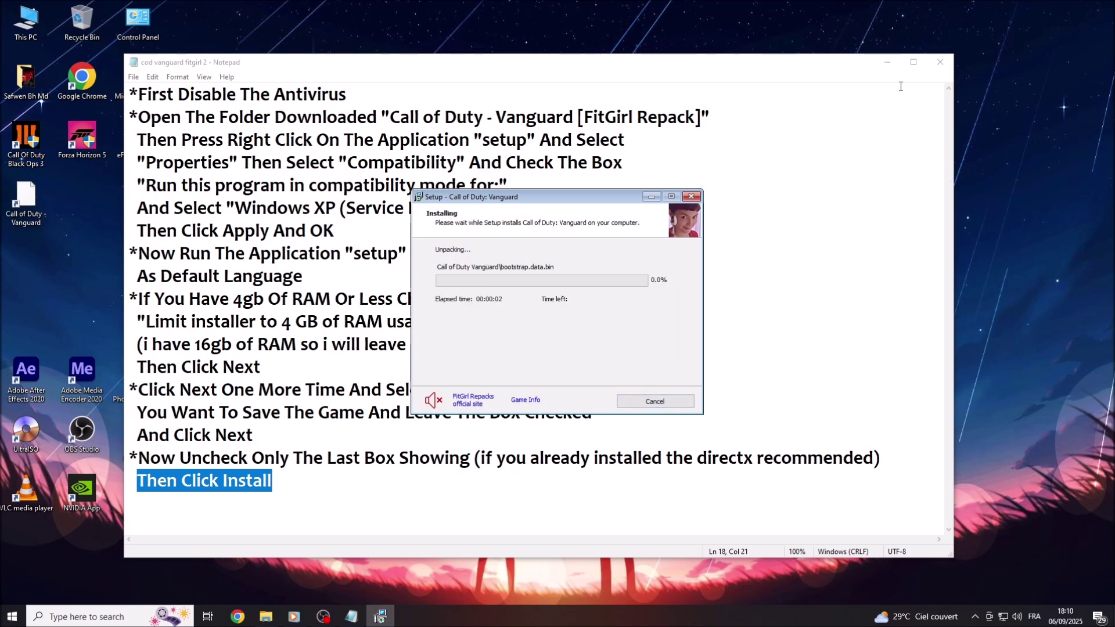
pyautogui.click(886, 62)
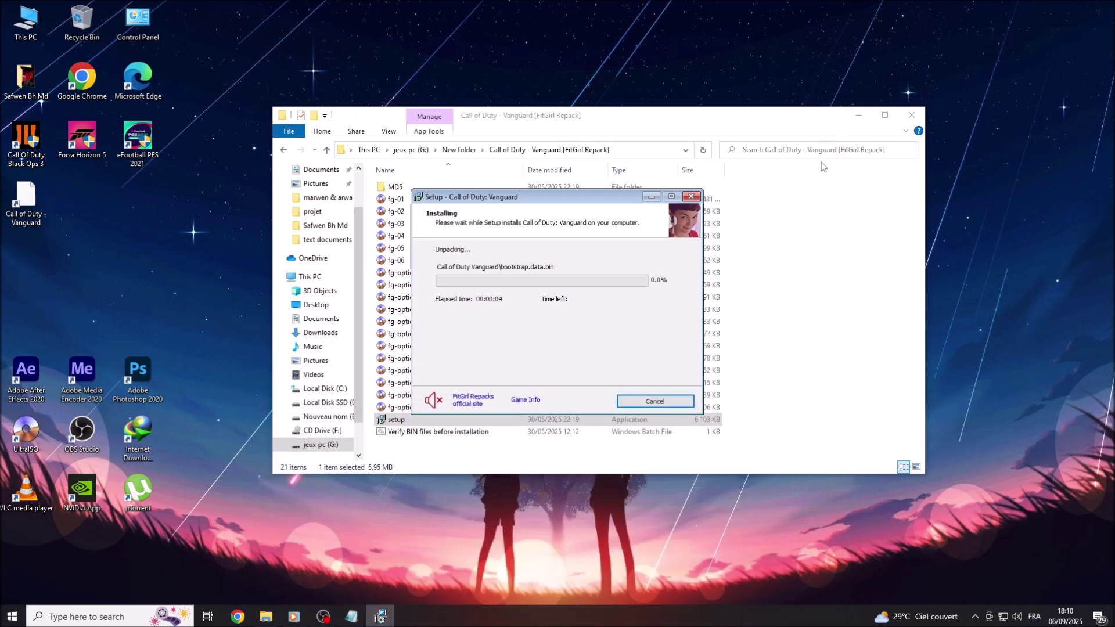
# Minimize the repack folder window and, once the installation has finished, refresh the desktop
pyautogui.click(859, 116)
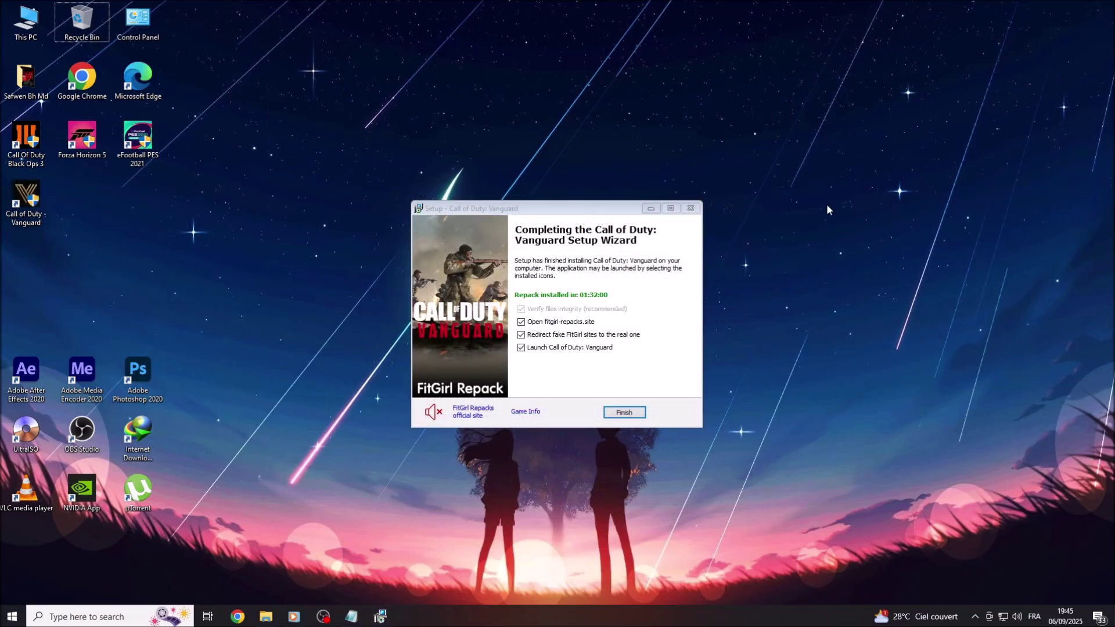
pyautogui.rightClick(817, 176)
pyautogui.click(839, 212)
pyautogui.rightClick(838, 214)
pyautogui.click(856, 250)
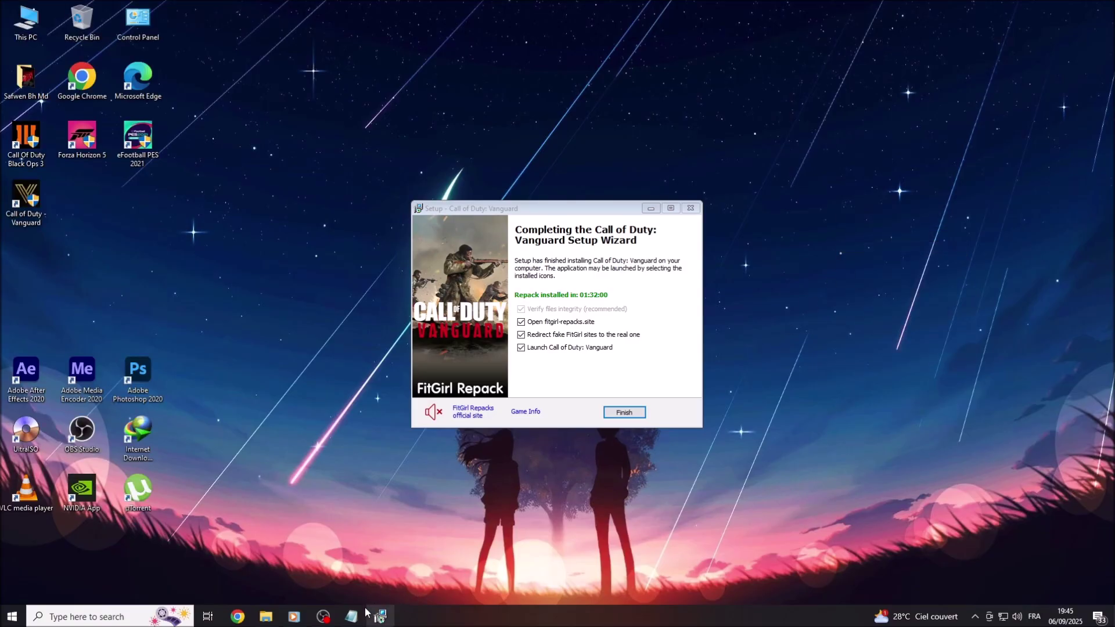
# Read the Notepad instructions on finishing the installer and the automatic BIN verification, and minimize the notes
pyautogui.click(354, 616)
pyautogui.moveTo(141, 93); pyautogui.dragTo(529, 96)
pyautogui.moveTo(138, 117); pyautogui.dragTo(666, 126)
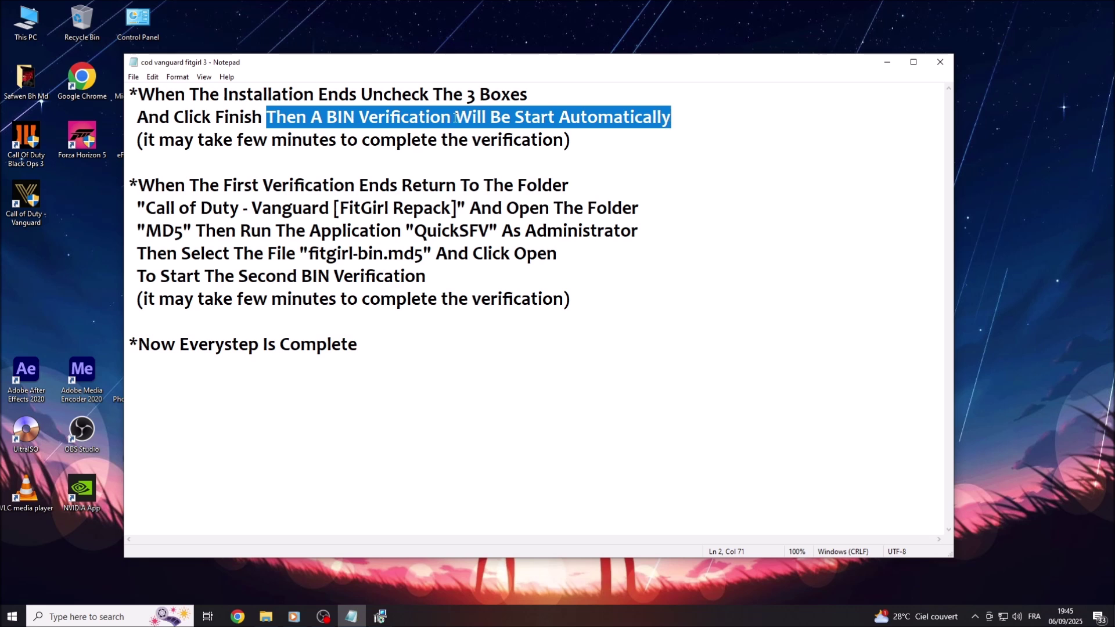
pyautogui.moveTo(143, 139); pyautogui.dragTo(560, 142)
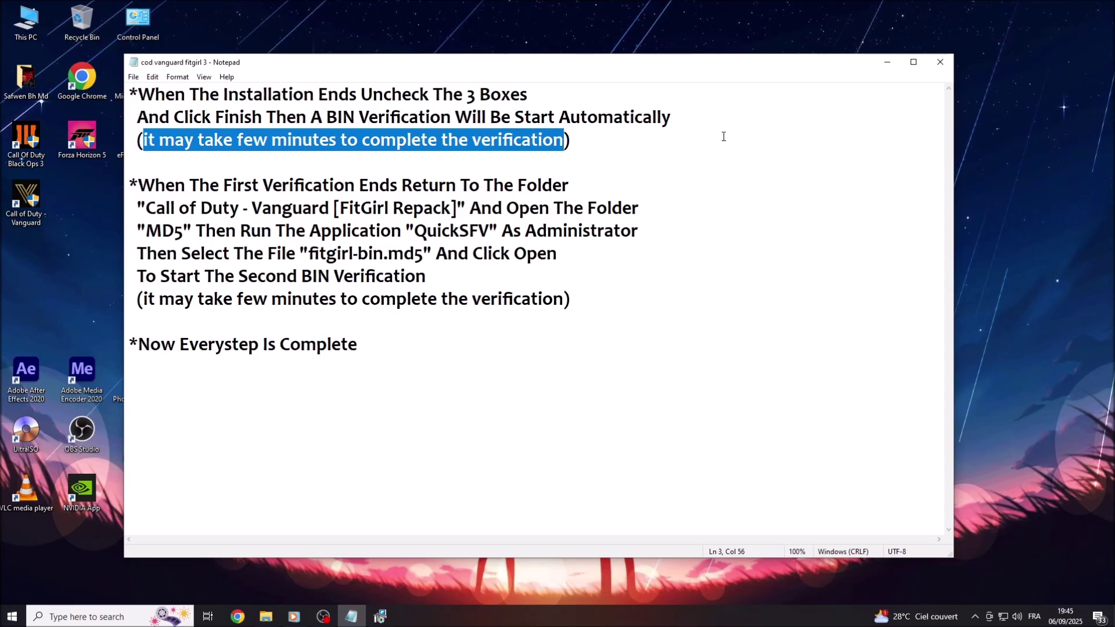
pyautogui.click(887, 61)
# Uncheck the three optional boxes, finish the setup wizard to start the first verification, and move its window toward the screen's center
pyautogui.click(521, 347)
pyautogui.click(521, 334)
pyautogui.click(520, 322)
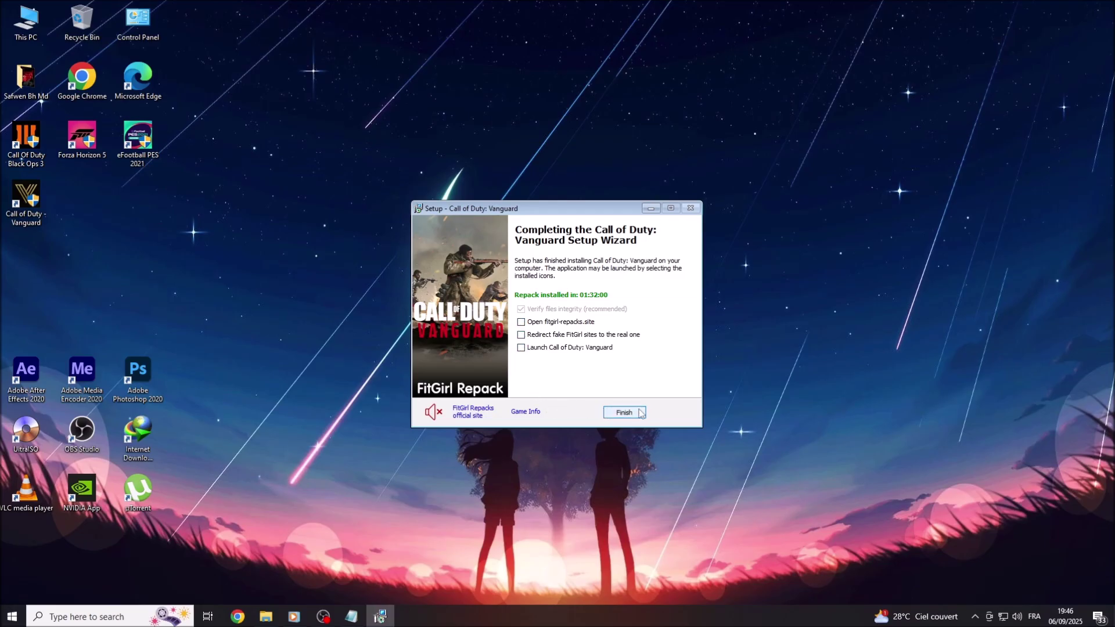
pyautogui.click(616, 413)
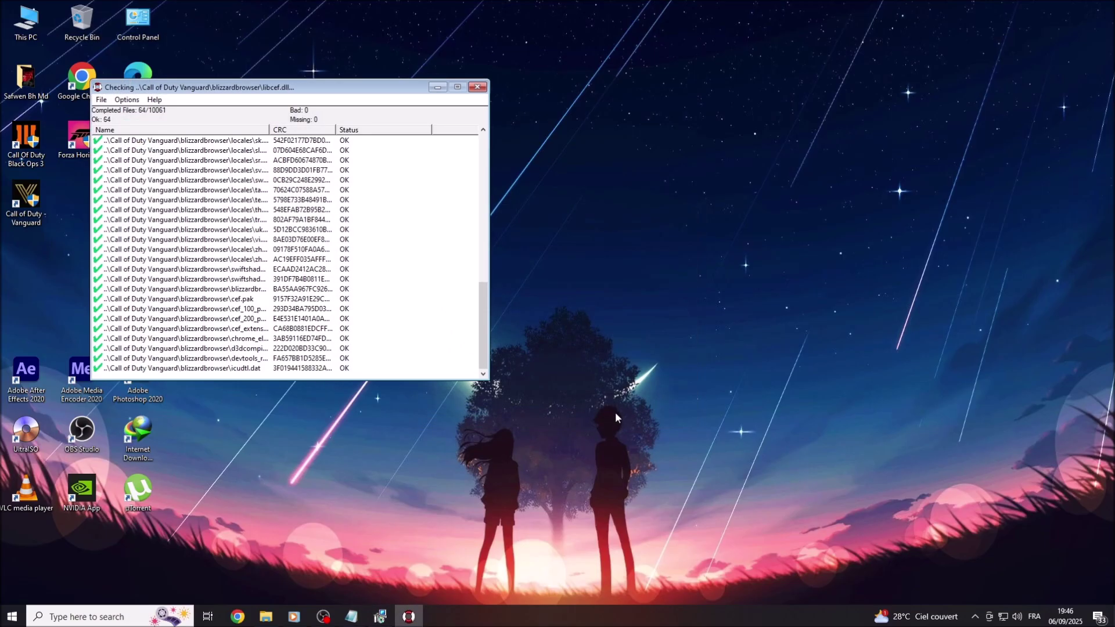
pyautogui.moveTo(340, 90); pyautogui.dragTo(567, 143)
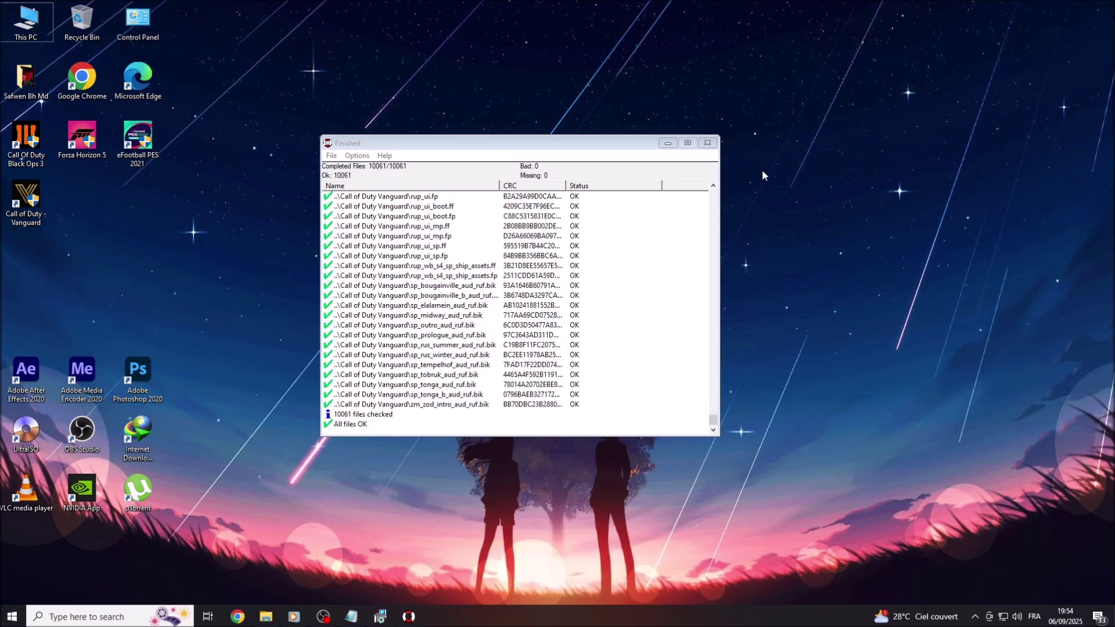
# Refresh the desktop and close the finished first verification window
pyautogui.rightClick(779, 160)
pyautogui.rightClick(800, 198)
pyautogui.click(830, 231)
pyautogui.click(708, 144)
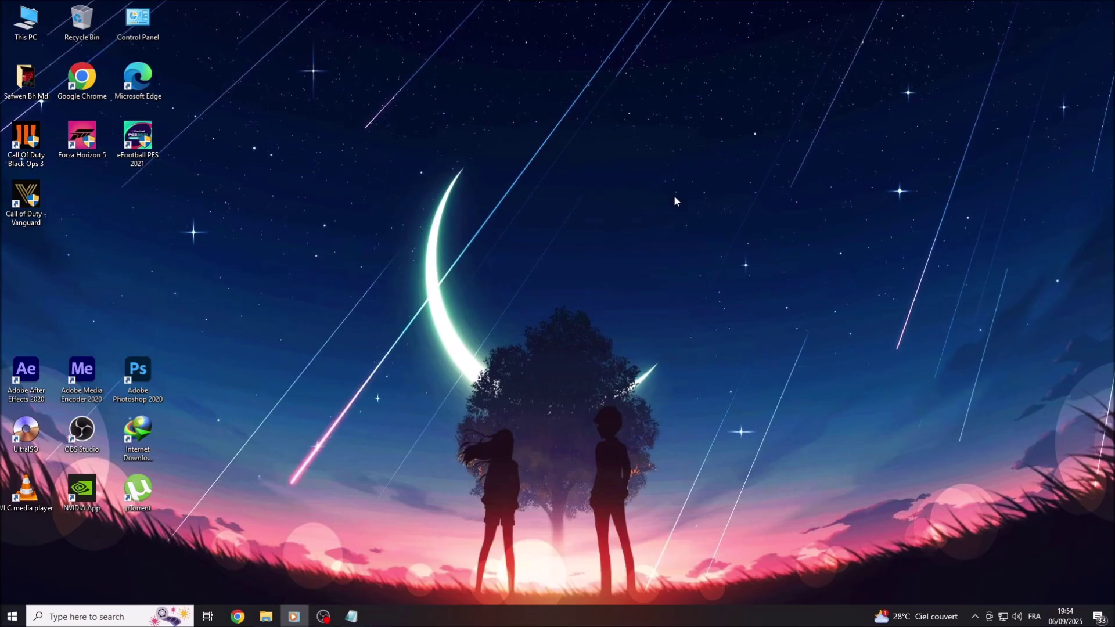
# Reopen the Notepad instructions and tell the Program Compatibility Assistant that the Call of Duty: Vanguard setup worked correctly
pyautogui.click(351, 617)
pyautogui.moveTo(140, 183); pyautogui.dragTo(313, 185)
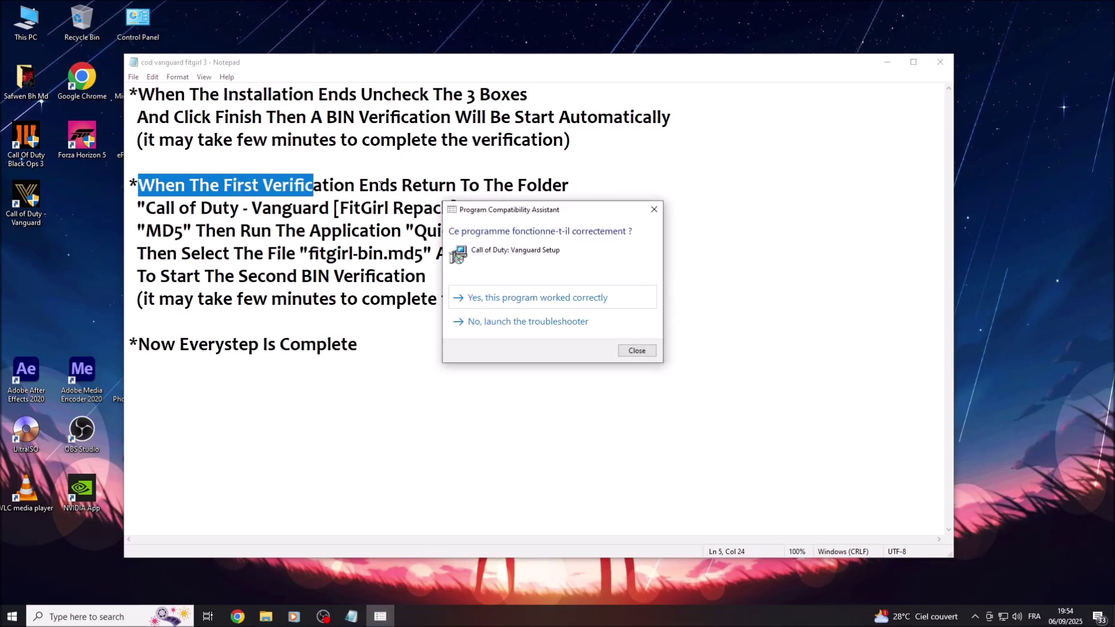
pyautogui.click(347, 185)
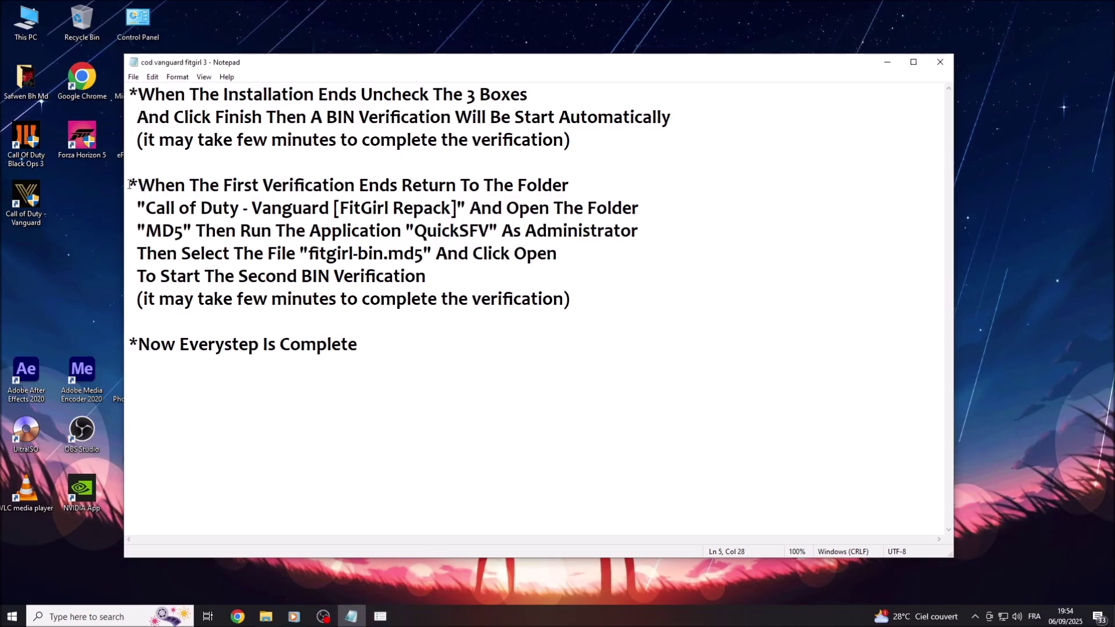
pyautogui.click(384, 621)
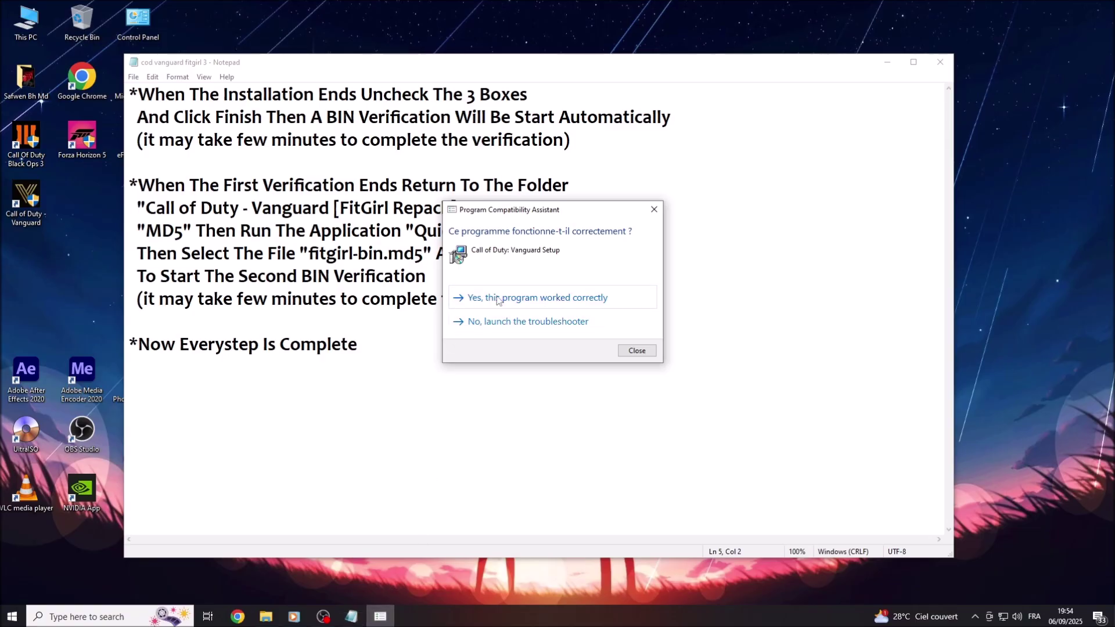
pyautogui.click(566, 296)
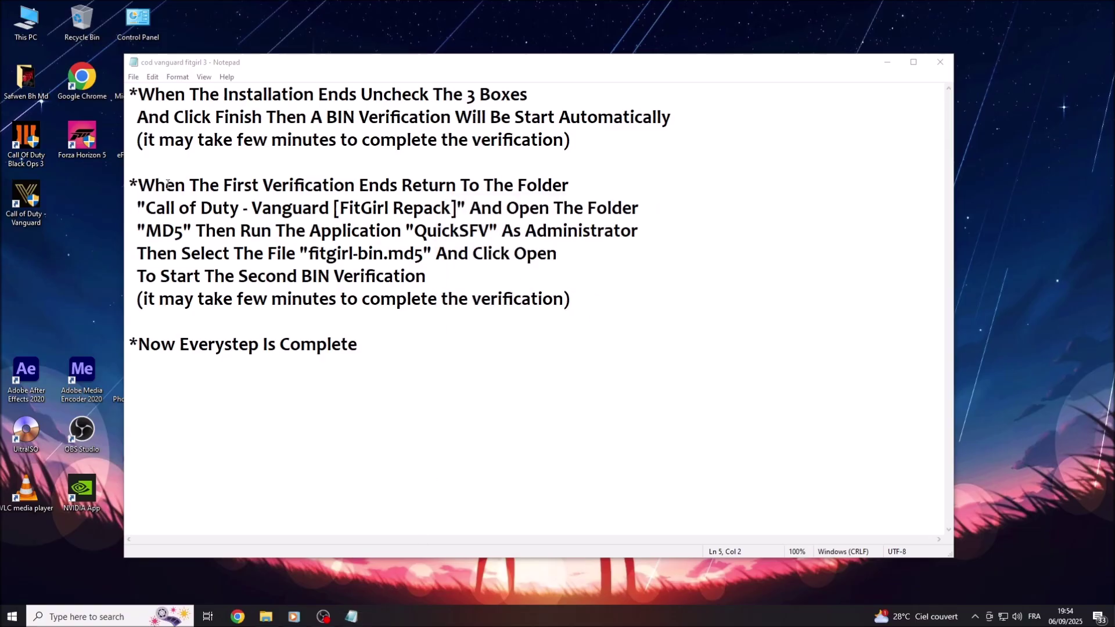
# Read the Notepad instructions on running the second BIN verification with QuickSFV from the MD5 folder, and minimize the notes
pyautogui.moveTo(138, 184); pyautogui.dragTo(566, 186)
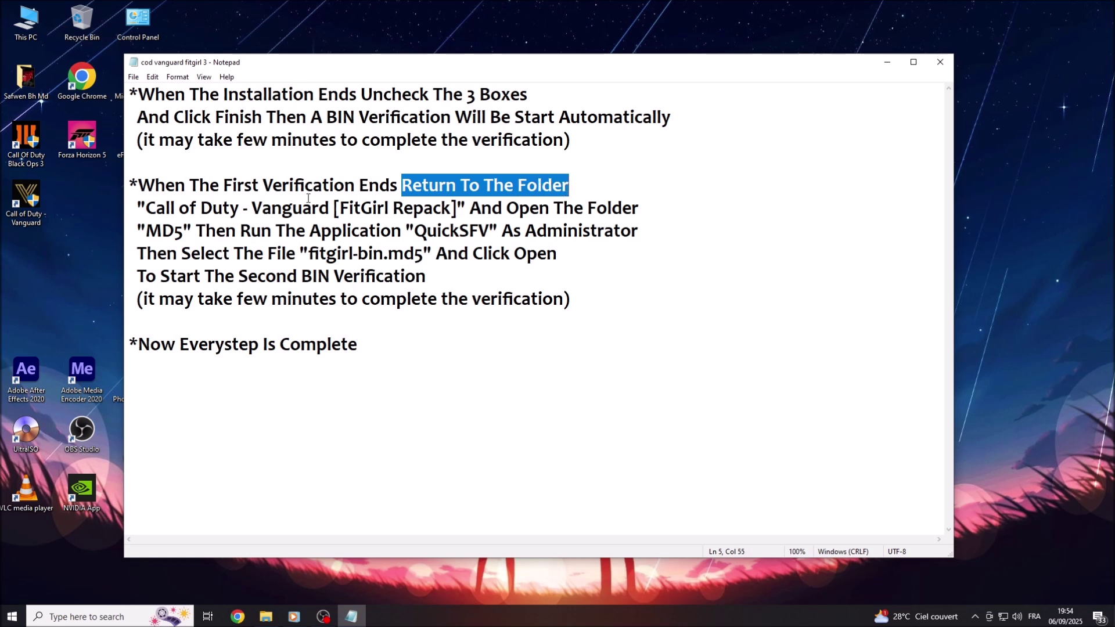
pyautogui.moveTo(147, 207); pyautogui.dragTo(637, 211)
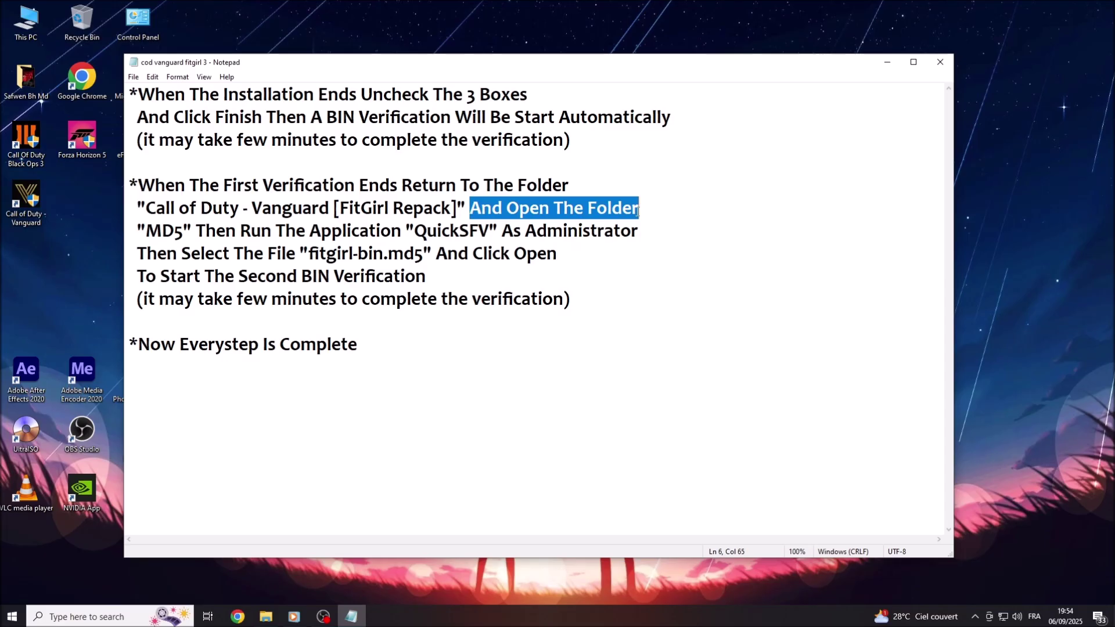
pyautogui.moveTo(145, 231); pyautogui.dragTo(635, 231)
pyautogui.moveTo(137, 253); pyautogui.dragTo(558, 253)
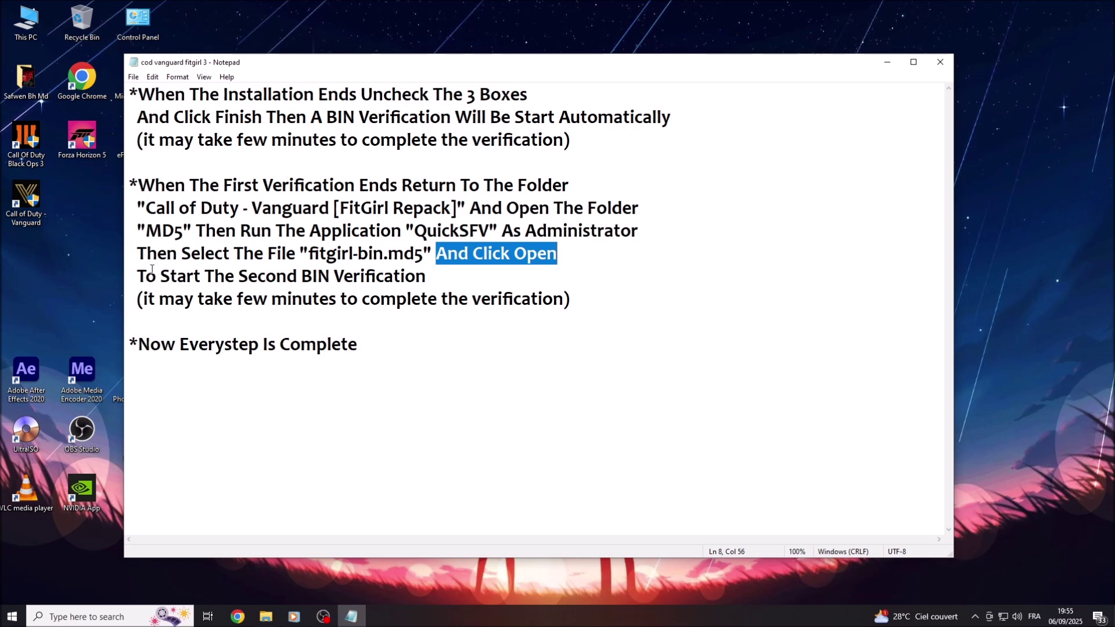
pyautogui.moveTo(137, 275); pyautogui.dragTo(423, 276)
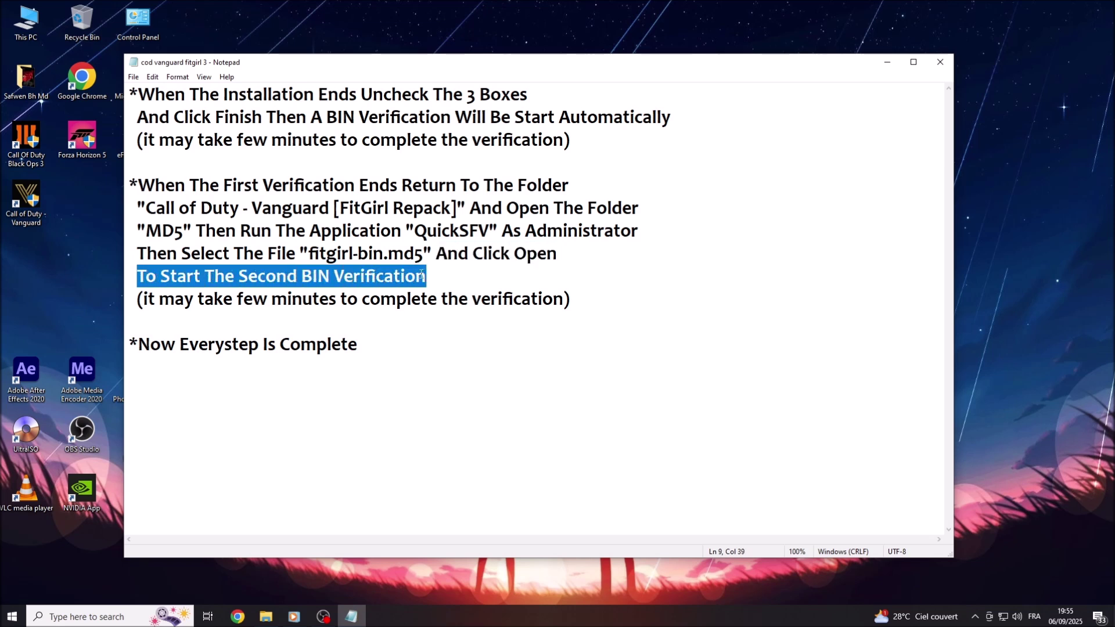
pyautogui.moveTo(142, 301); pyautogui.dragTo(561, 297)
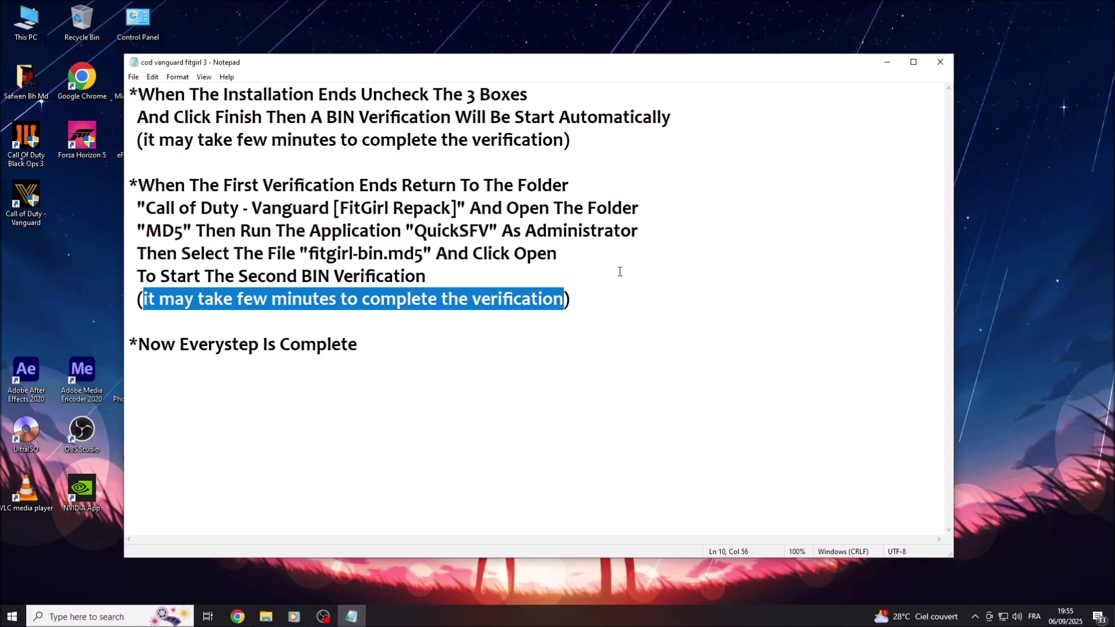
pyautogui.click(889, 63)
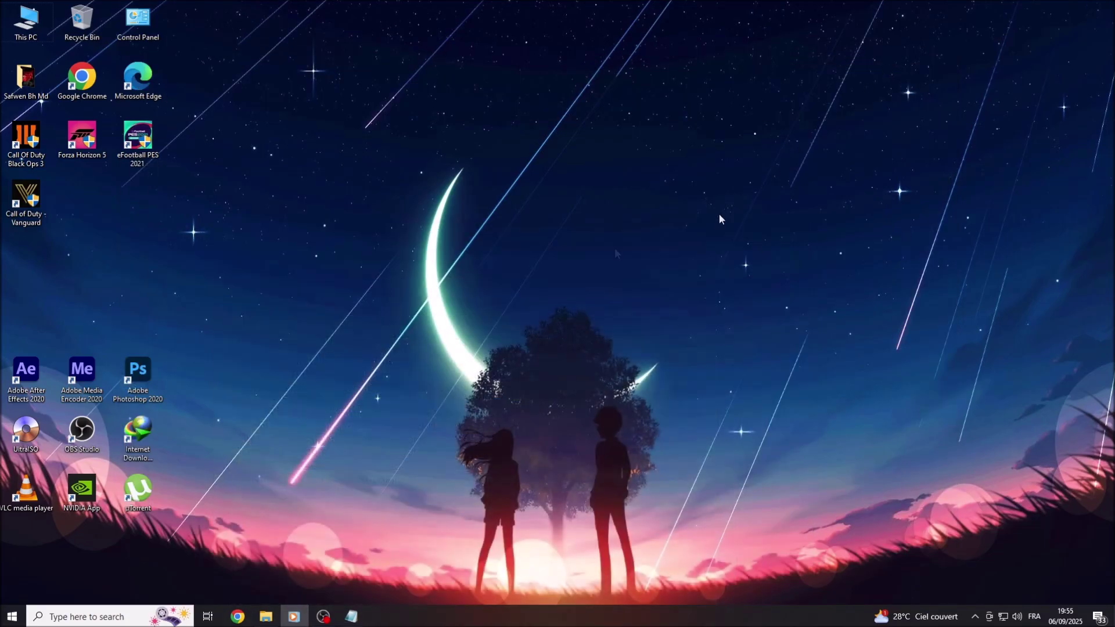
pyautogui.rightClick(606, 236)
pyautogui.click(639, 271)
pyautogui.rightClick(632, 269)
pyautogui.click(662, 305)
# Return to the Call of Duty - Vanguard [FitGirl Repack] folder and open its MD5 subfolder
pyautogui.click(269, 616)
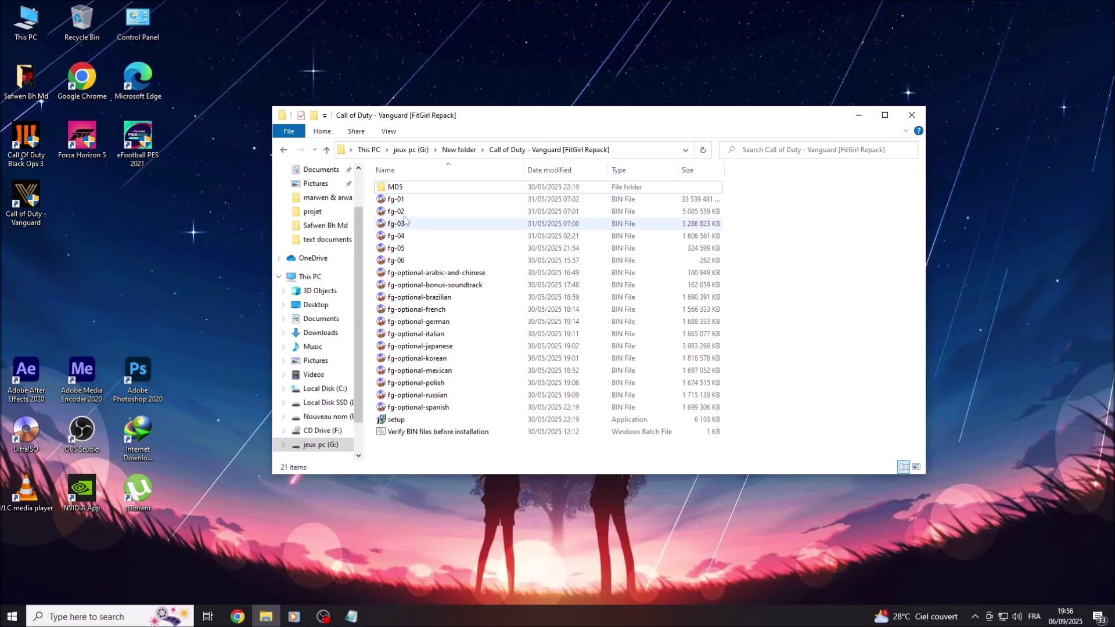
pyautogui.rightClick(410, 191)
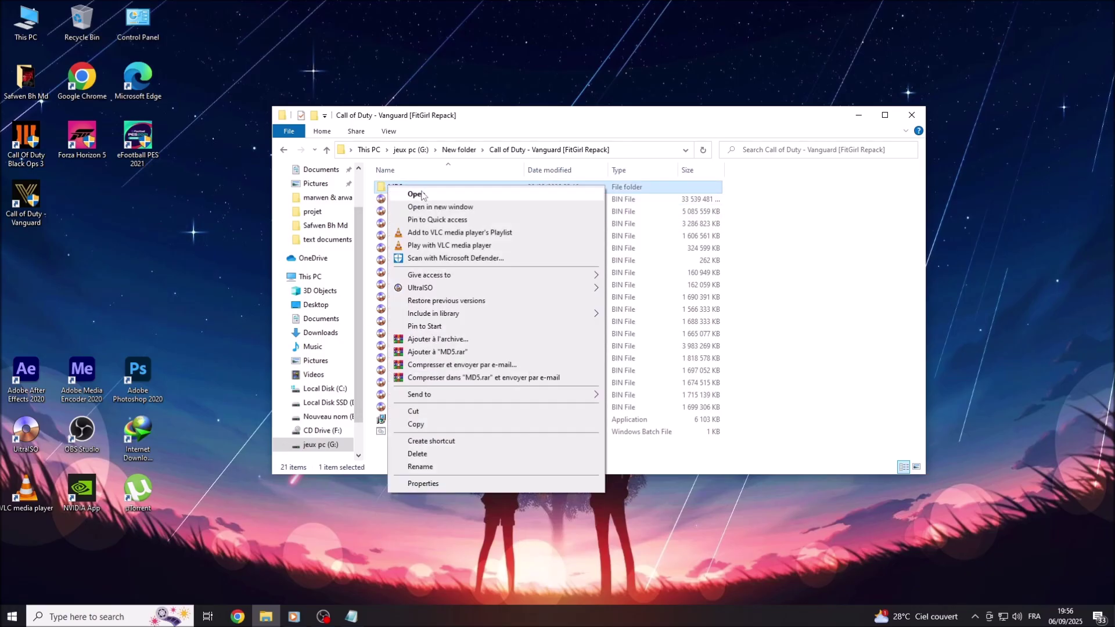
pyautogui.click(413, 194)
# Run QuickSFV as administrator with fitgirl-bins.md5 to start the second BIN verification, keeping only its window in view
pyautogui.click(414, 200)
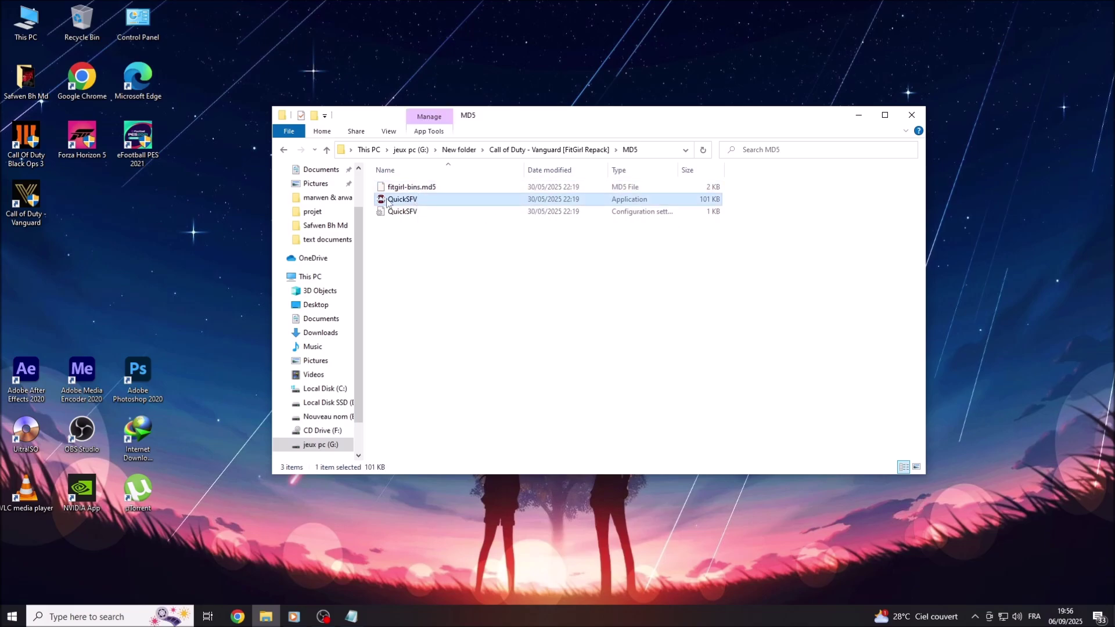
pyautogui.rightClick(410, 201)
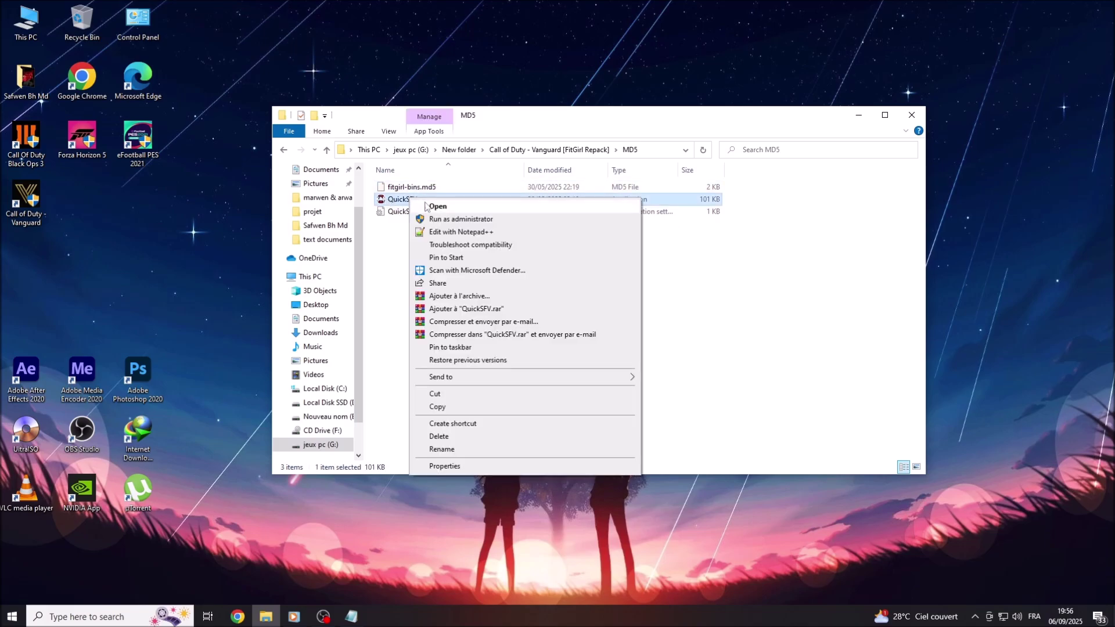
pyautogui.click(468, 221)
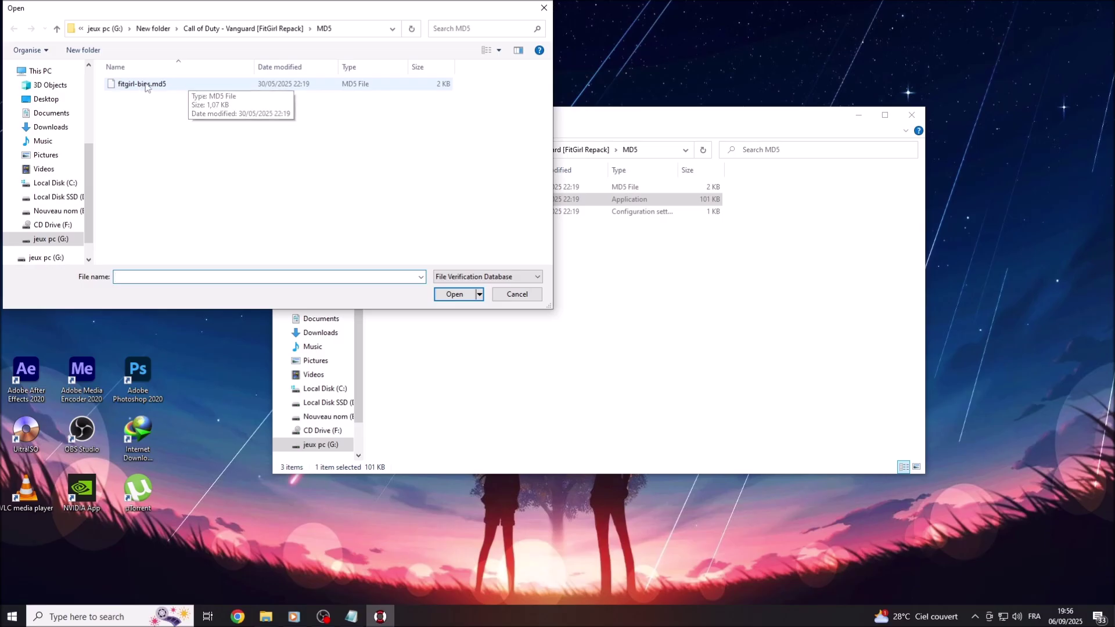
pyautogui.click(127, 85)
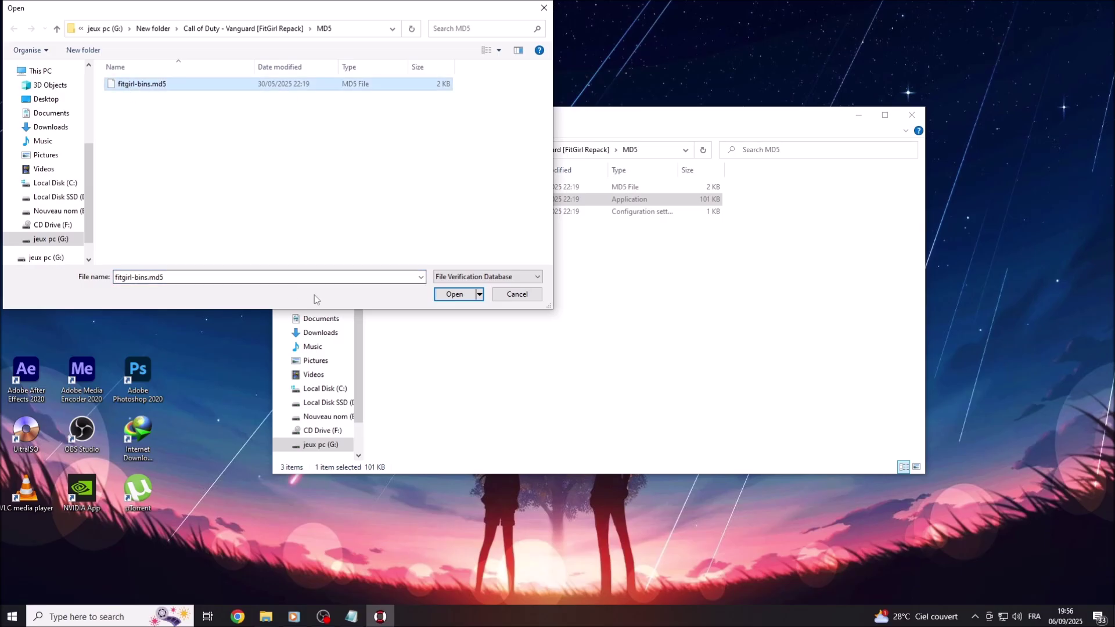
pyautogui.click(441, 297)
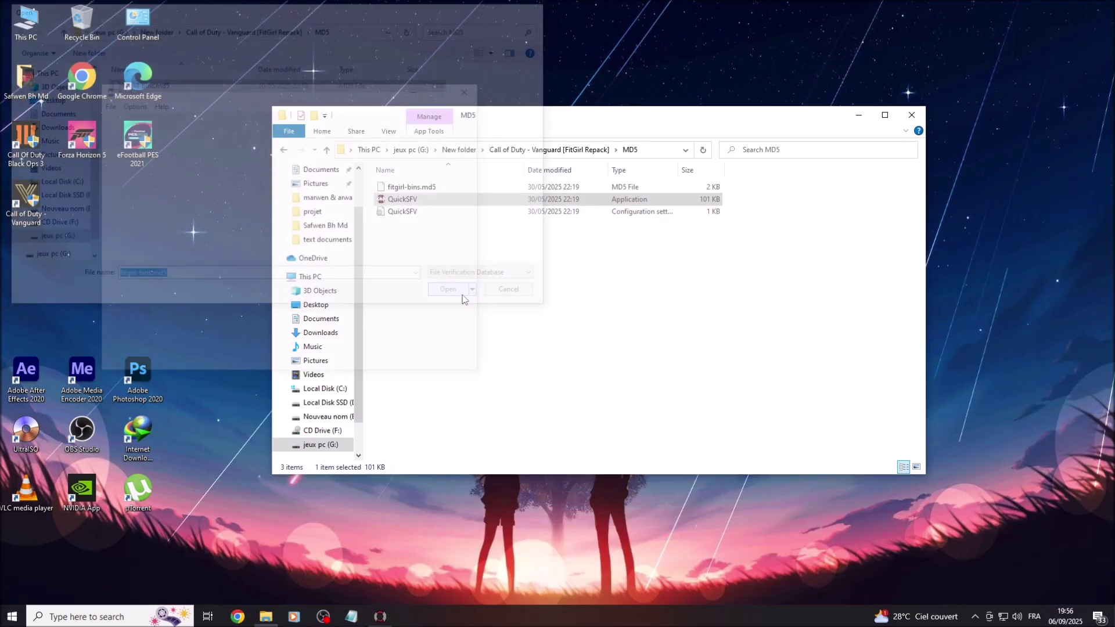
pyautogui.click(856, 117)
pyautogui.moveTo(280, 94); pyautogui.dragTo(504, 126)
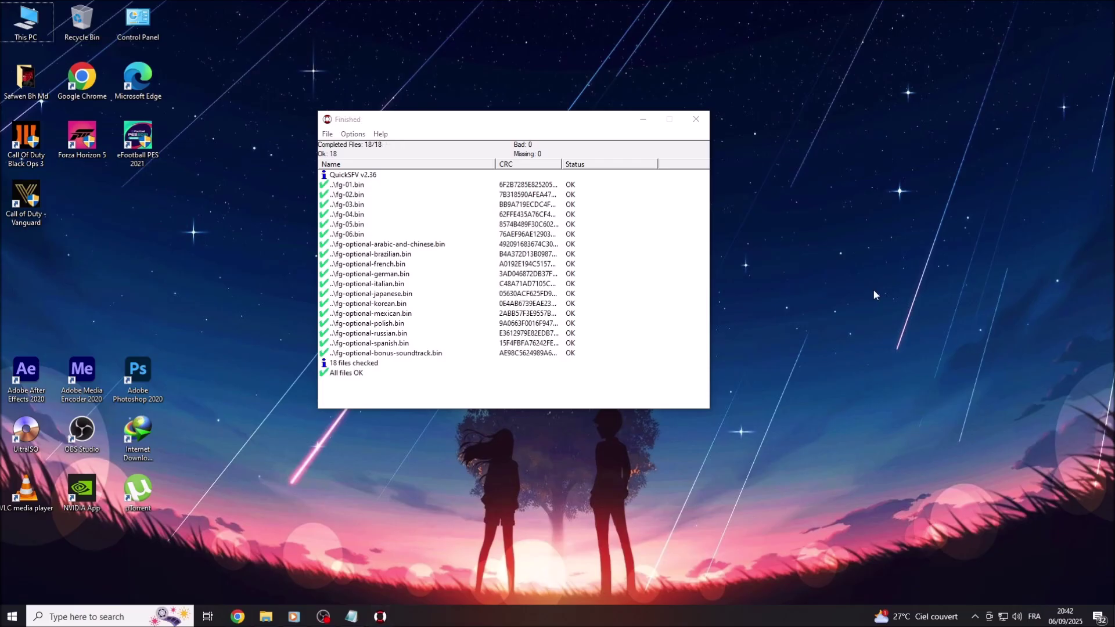
# Refresh the desktop and close the finished QuickSFV window of the second BIN verification
pyautogui.rightClick(841, 228)
pyautogui.rightClick(867, 267)
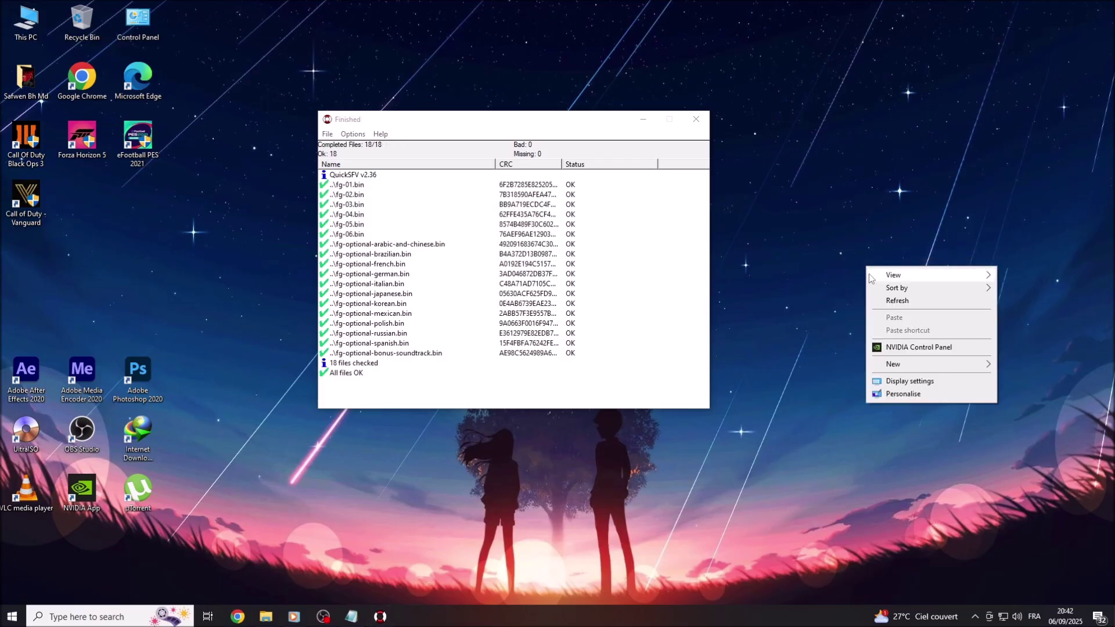
pyautogui.click(881, 301)
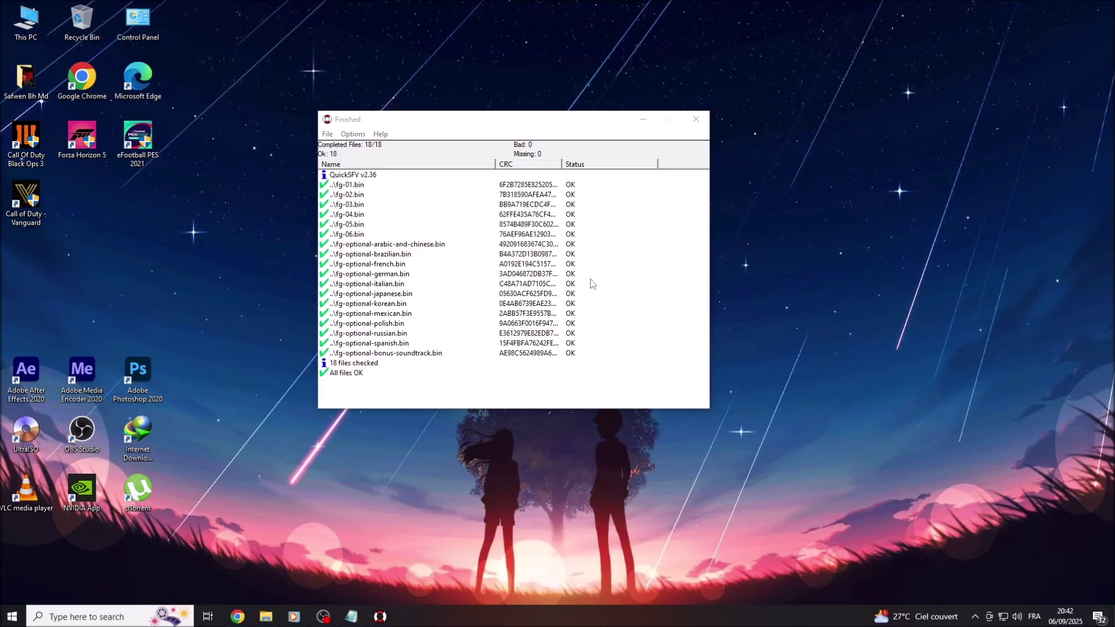
pyautogui.click(696, 119)
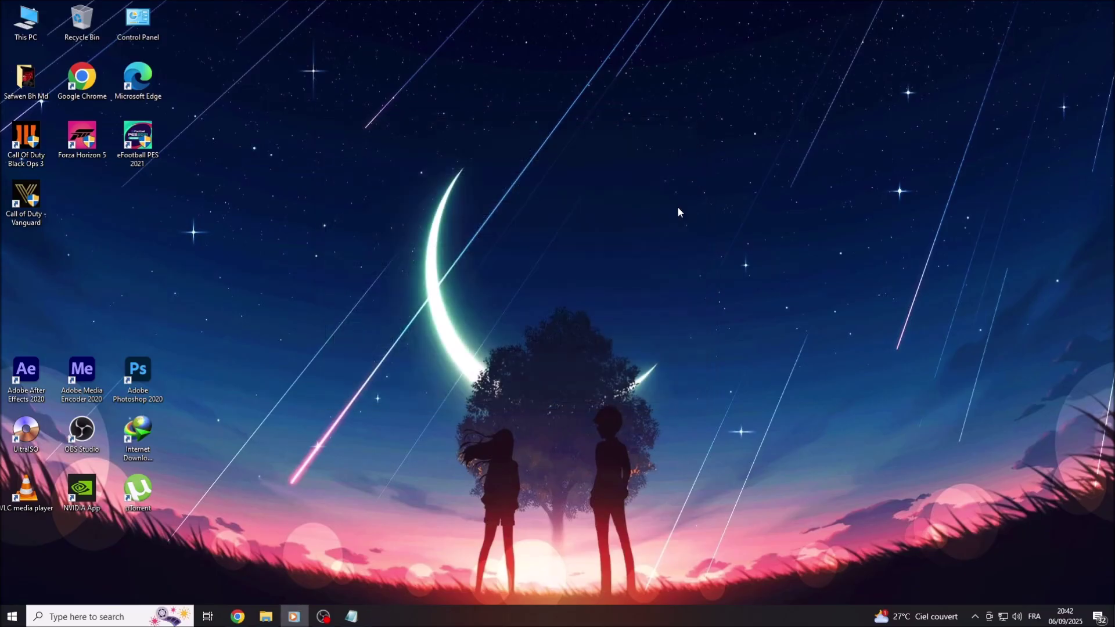
# Reopen the Notepad instructions, append "^^" to the line "Now Everystep Is Complete", and minimize the notes
pyautogui.click(351, 616)
pyautogui.moveTo(143, 342); pyautogui.dragTo(357, 339)
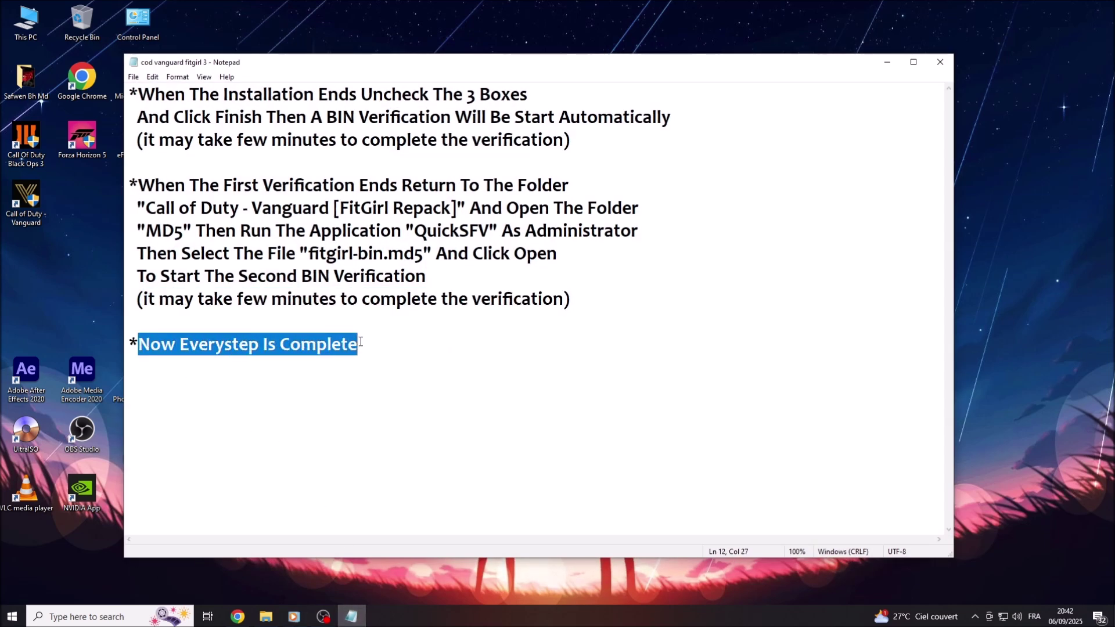
pyautogui.click(360, 342)
pyautogui.write('^^')
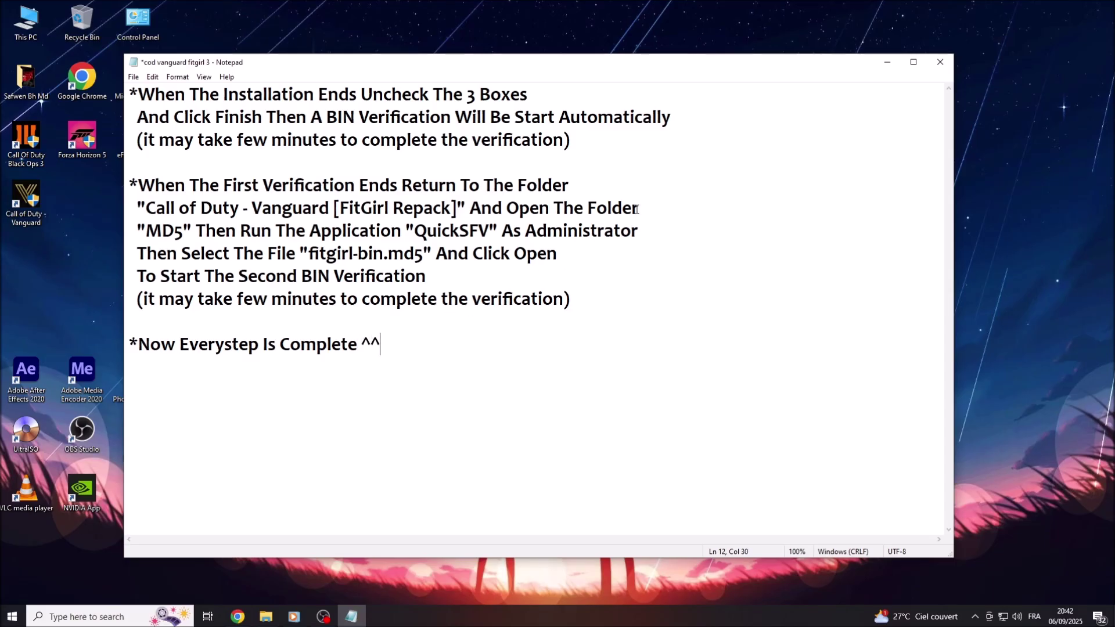
pyautogui.click(888, 64)
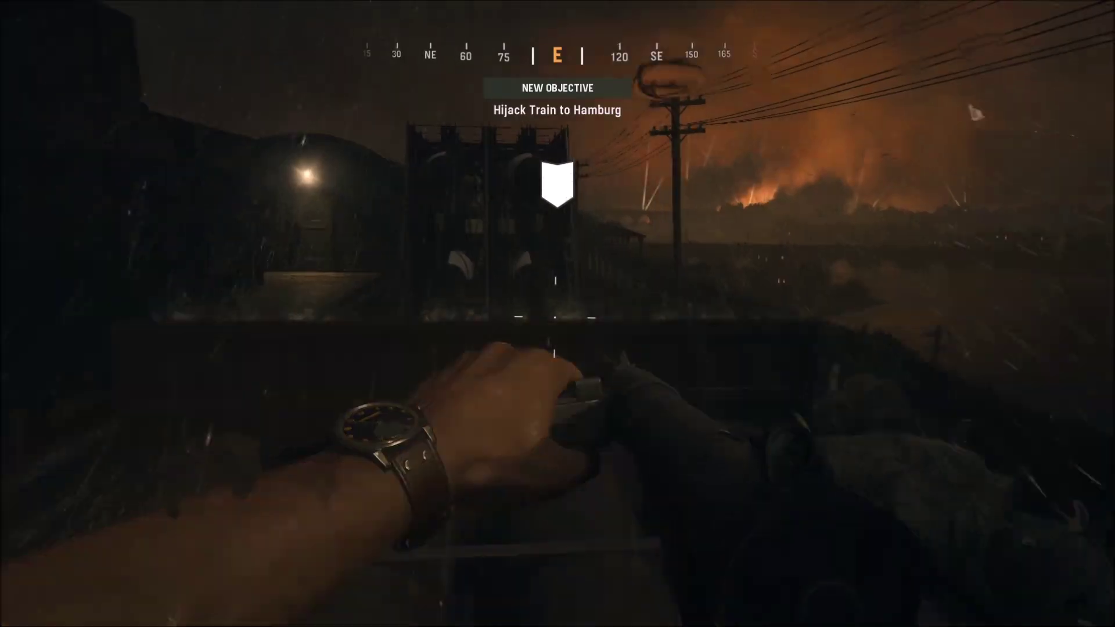
pyautogui.press('space')
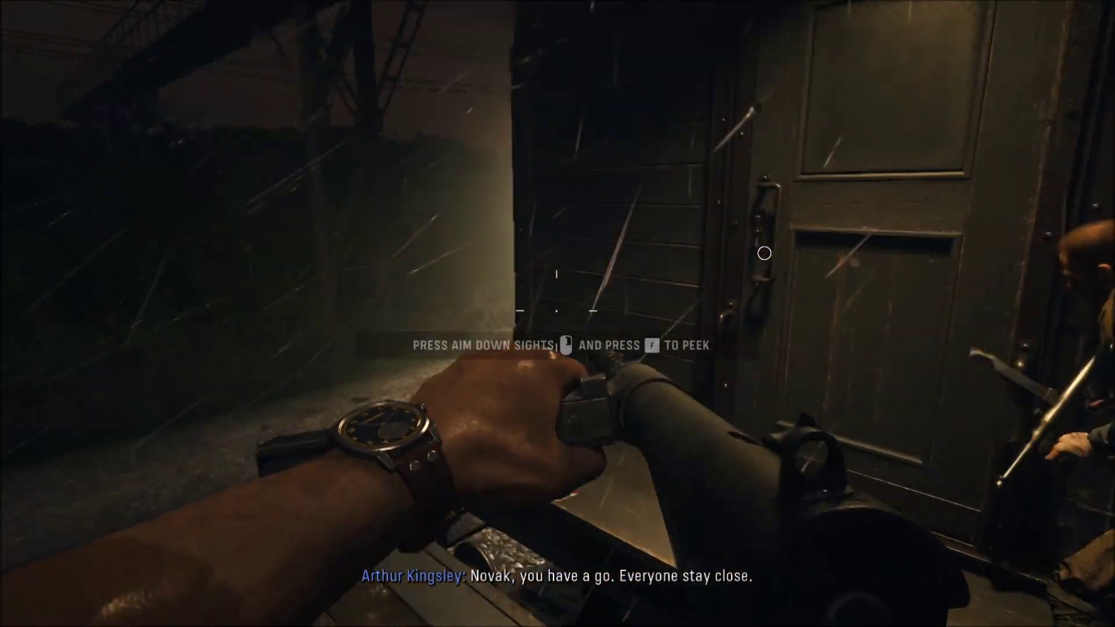
pyautogui.press('f')
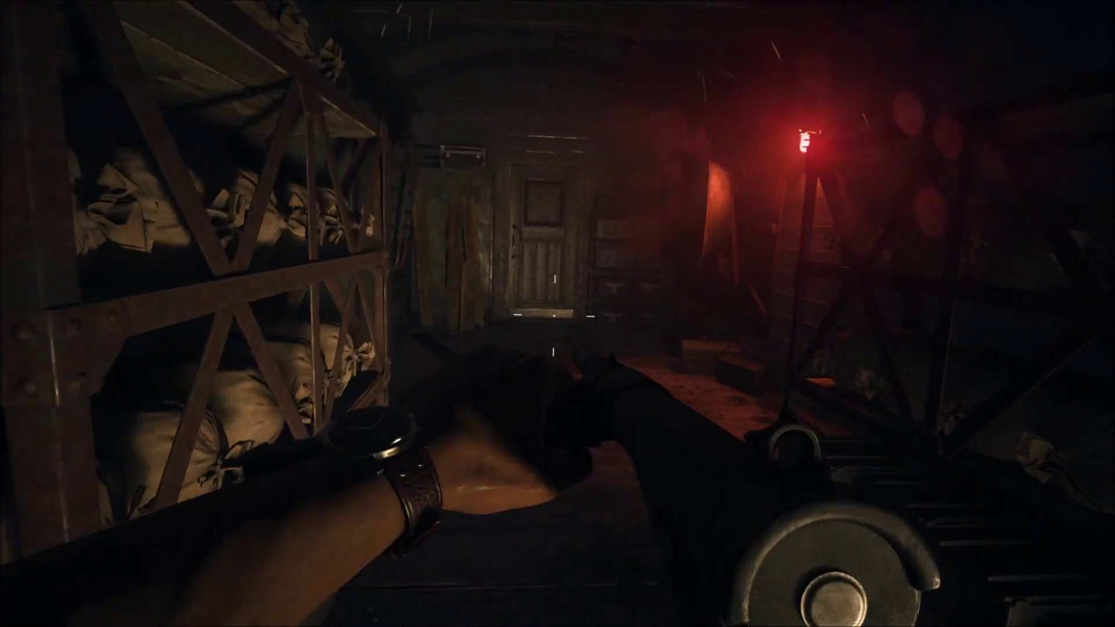
pyautogui.press('w')
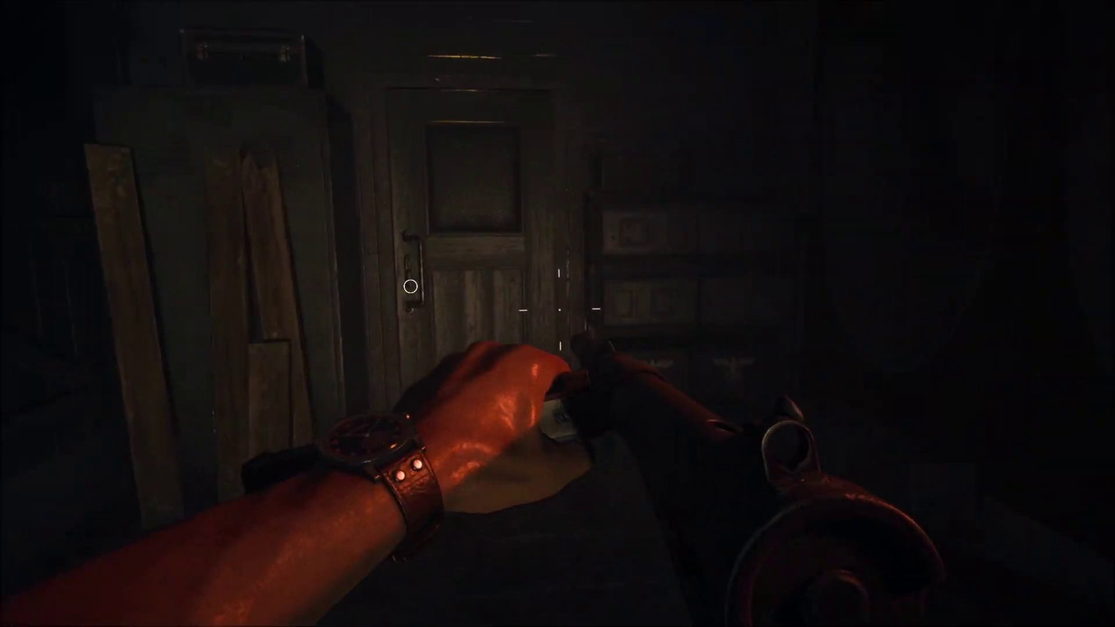
pyautogui.press('w')
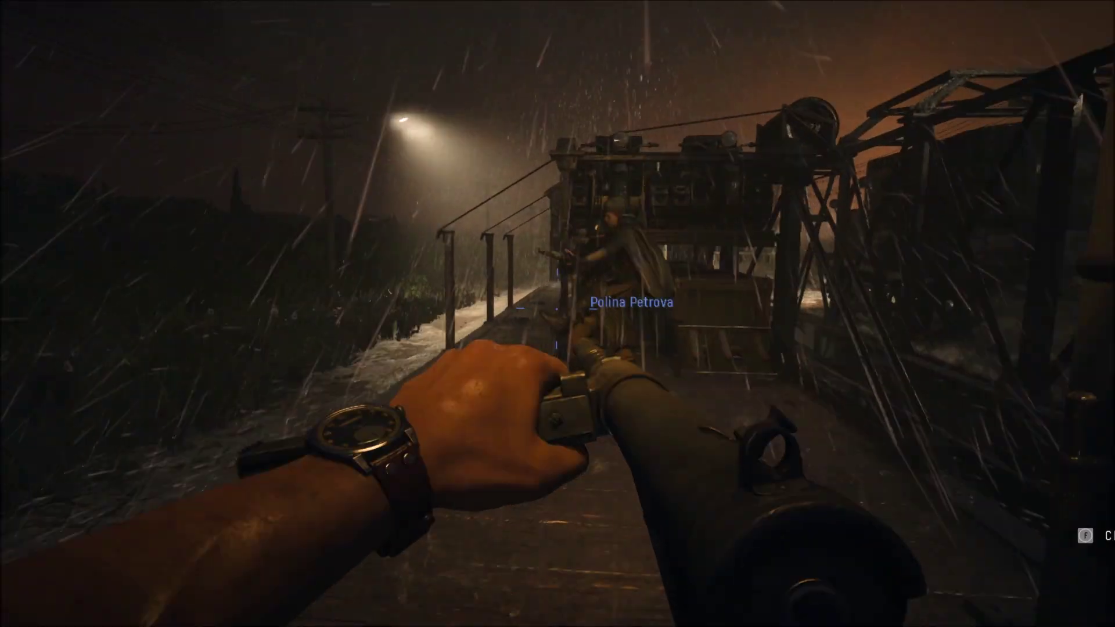
pyautogui.press('w')
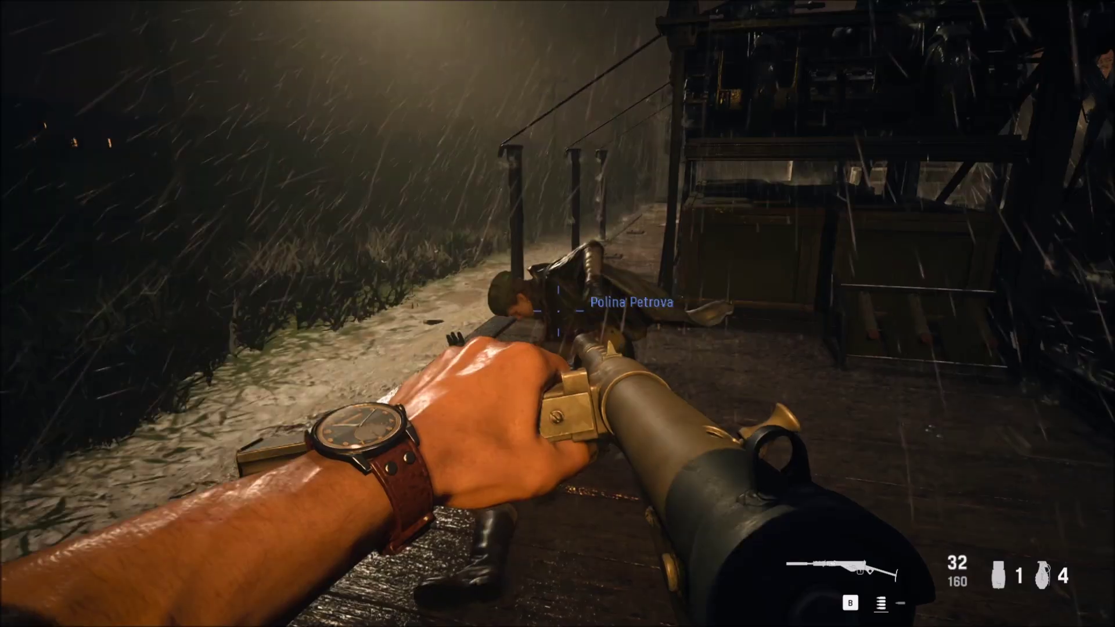
pyautogui.press('w')
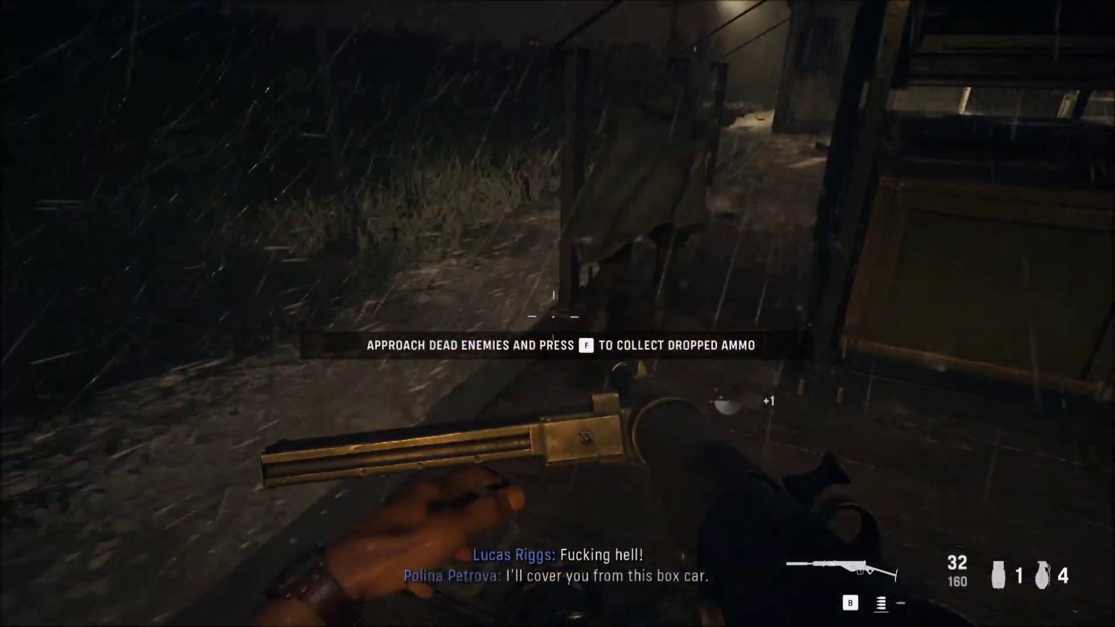
pyautogui.press('w')
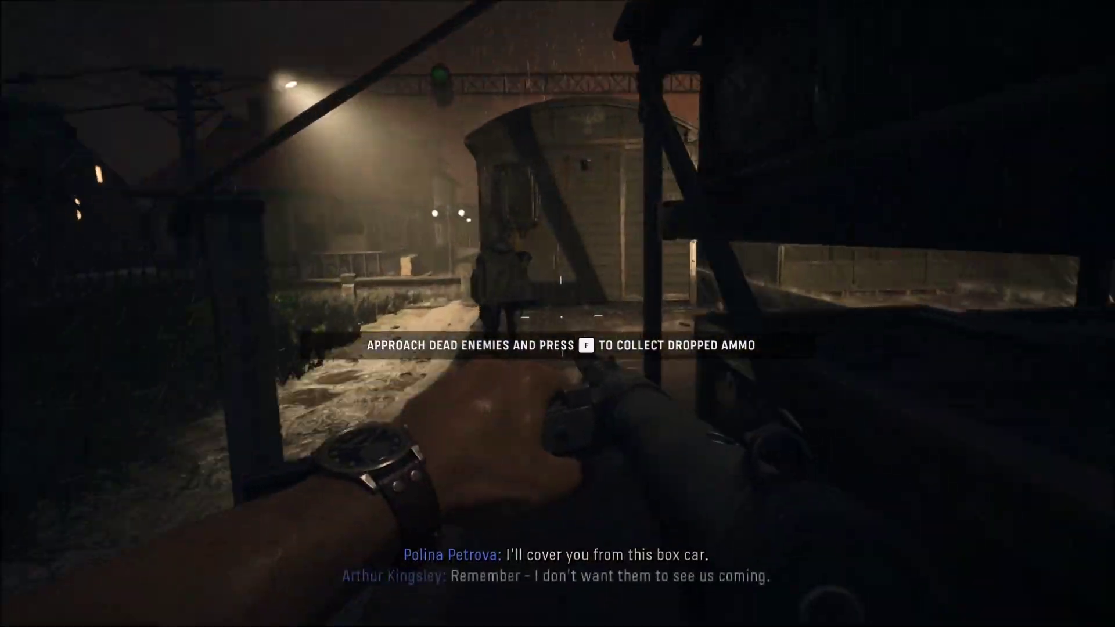
pyautogui.press('w')
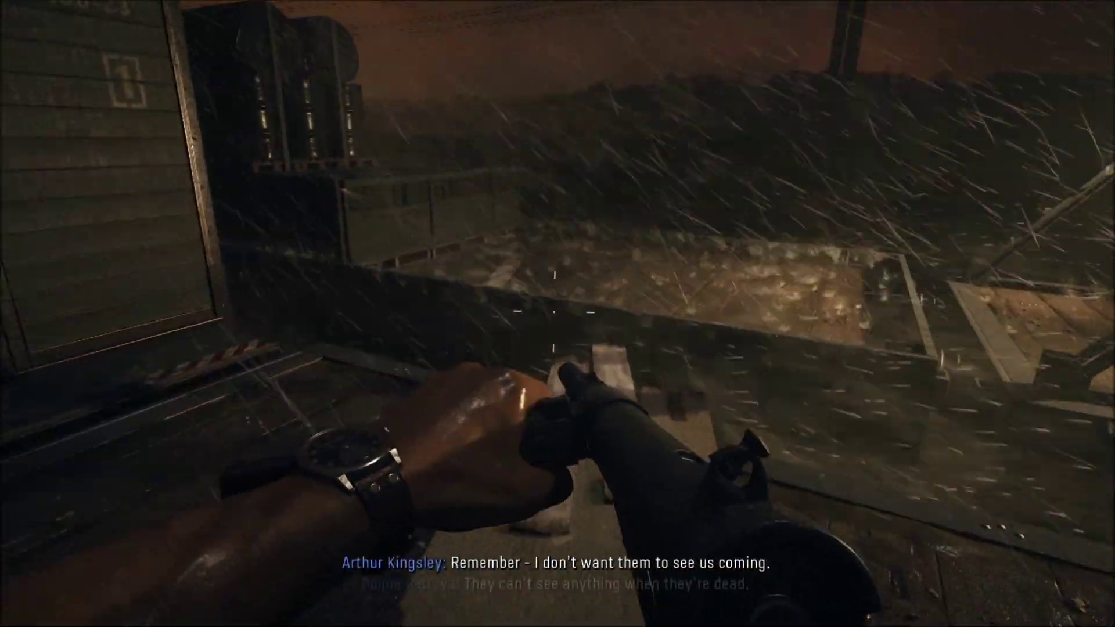
pyautogui.press('space')
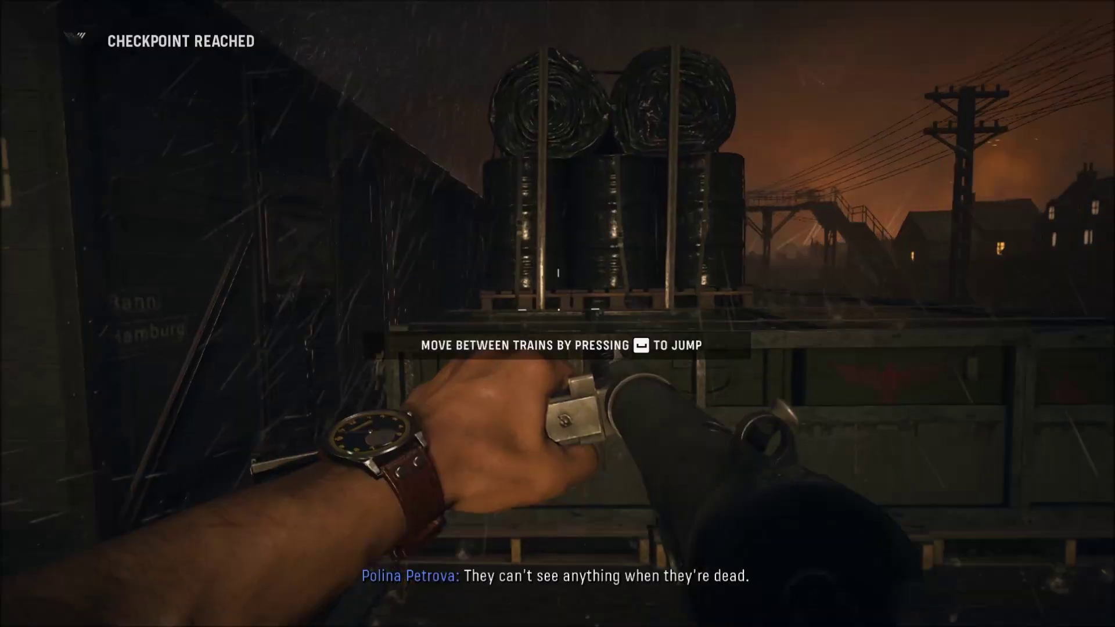
pyautogui.press('w')
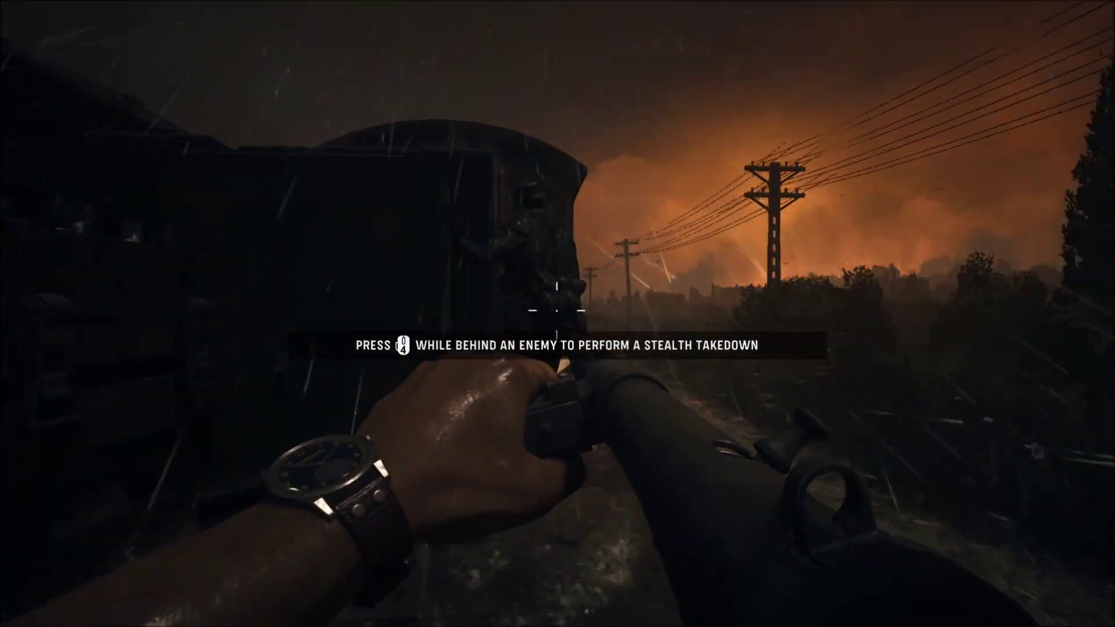
pyautogui.press('v')
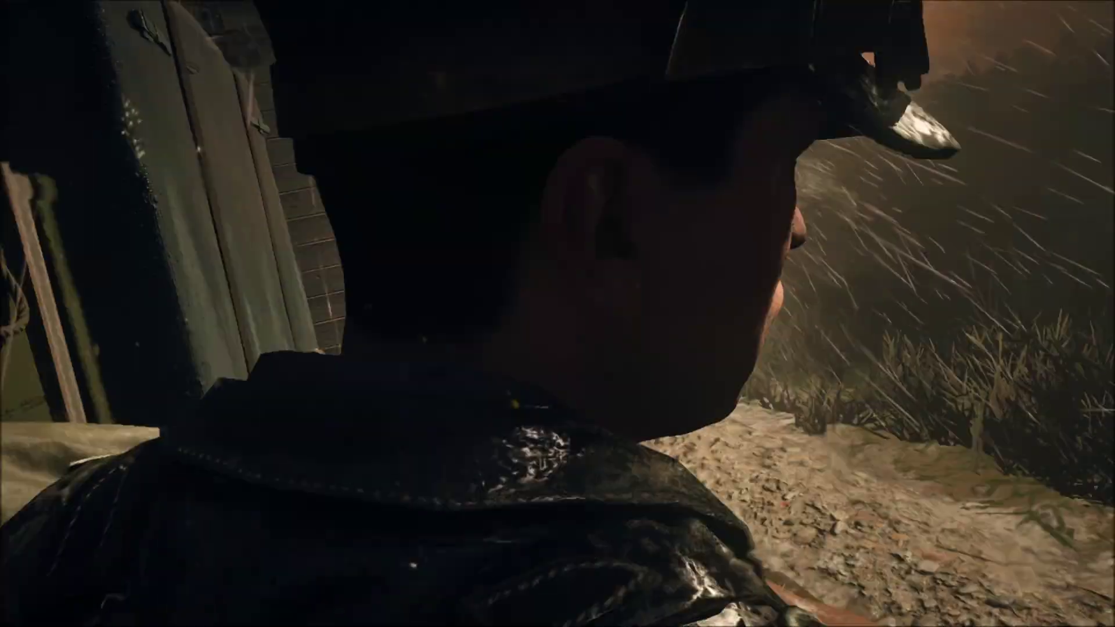